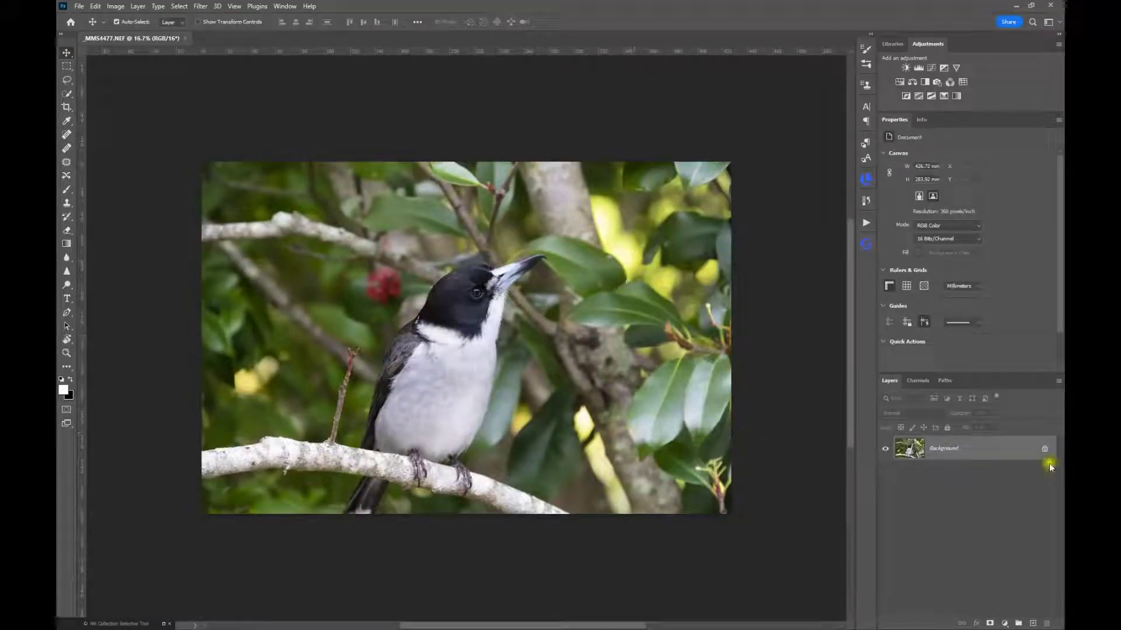
Step: Add a Hue/Saturation adjustment layer above the bird photo and set its hue to about -90
click(904, 96)
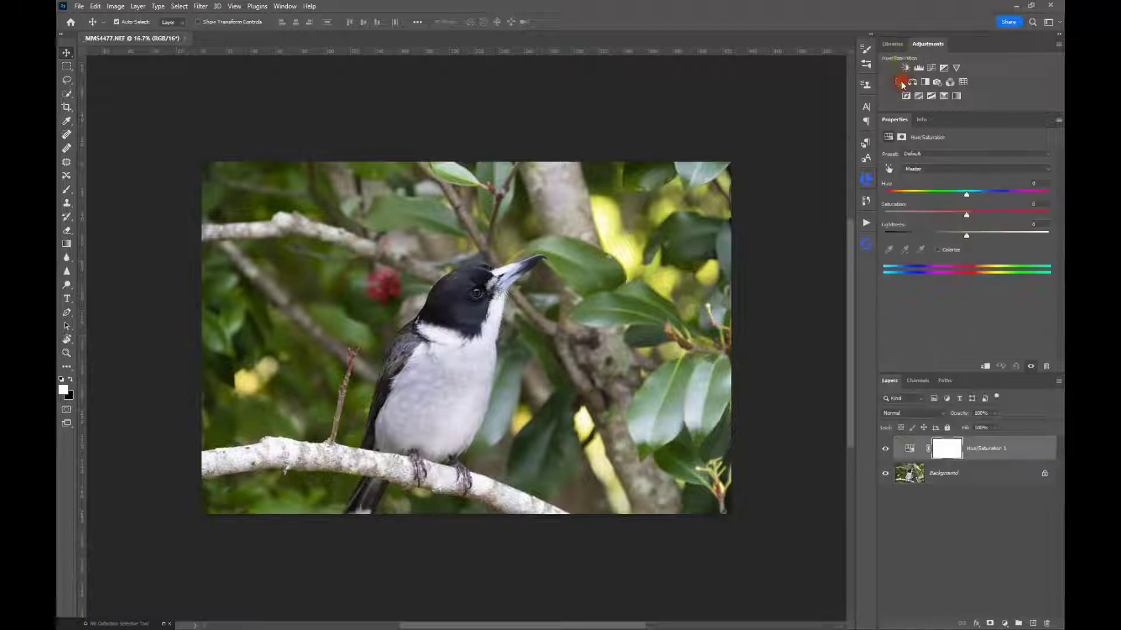
drag(967, 196, 915, 201)
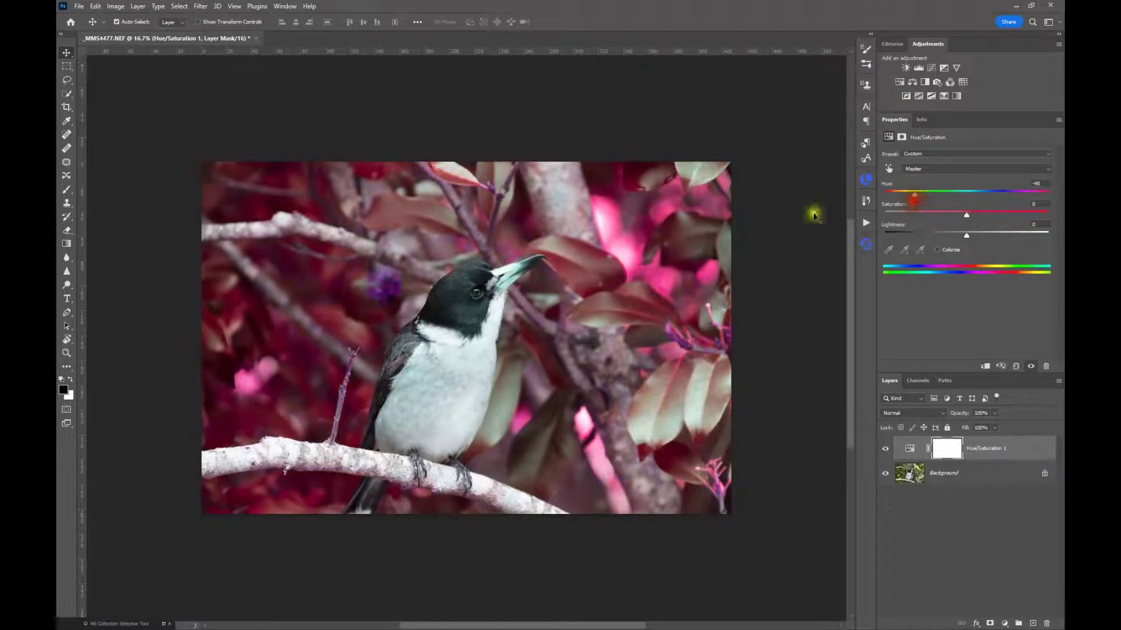
click(79, 7)
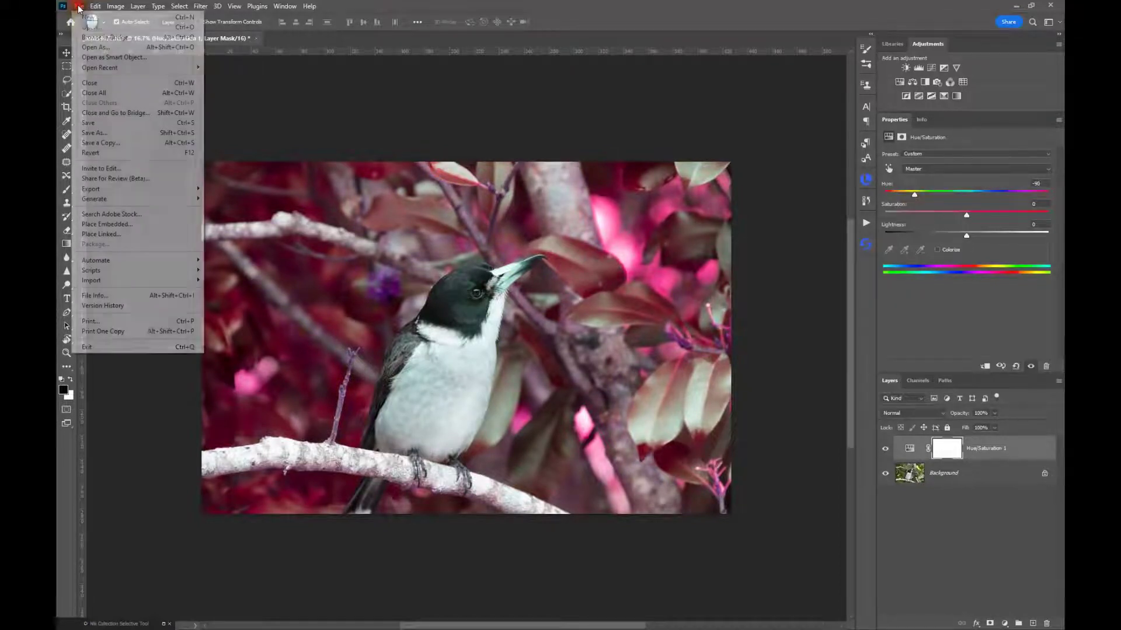
click(99, 137)
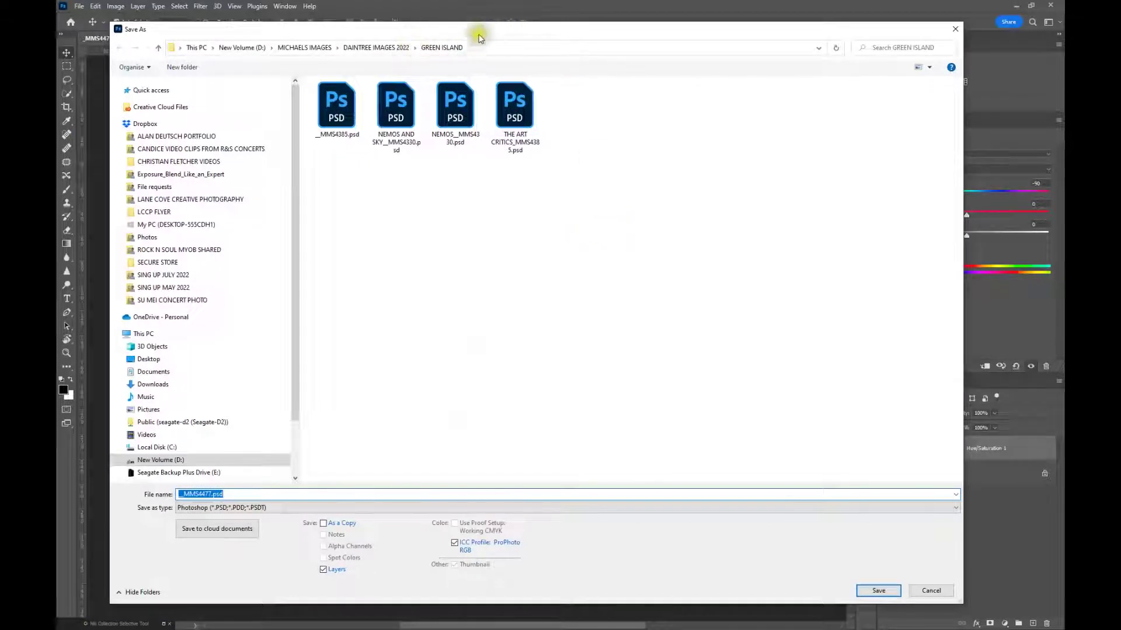
click(181, 496)
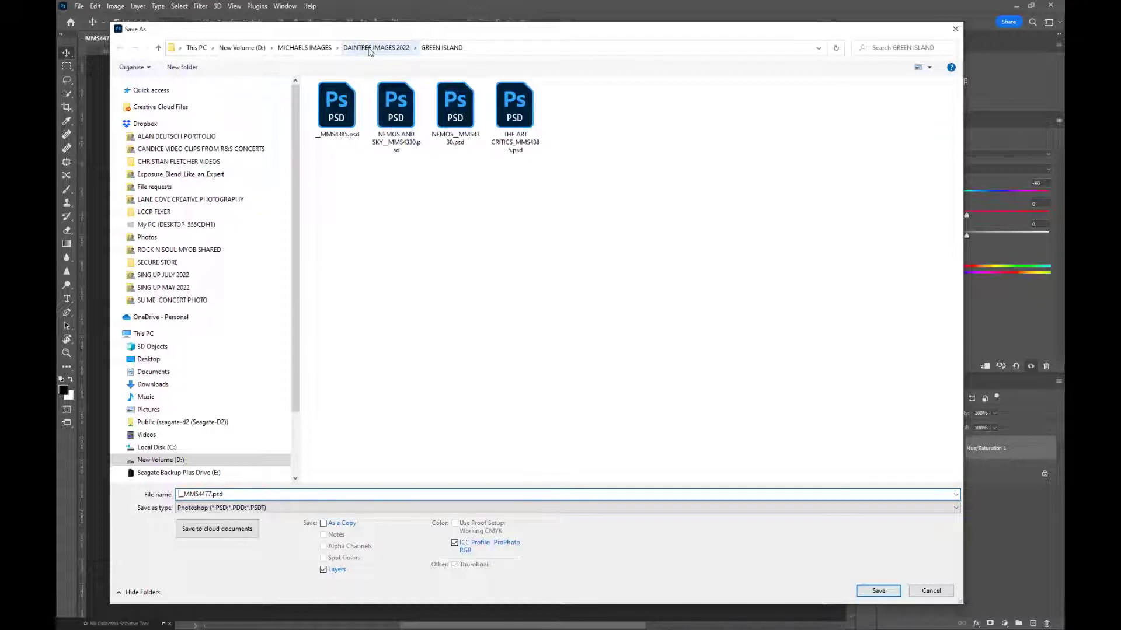
click(932, 591)
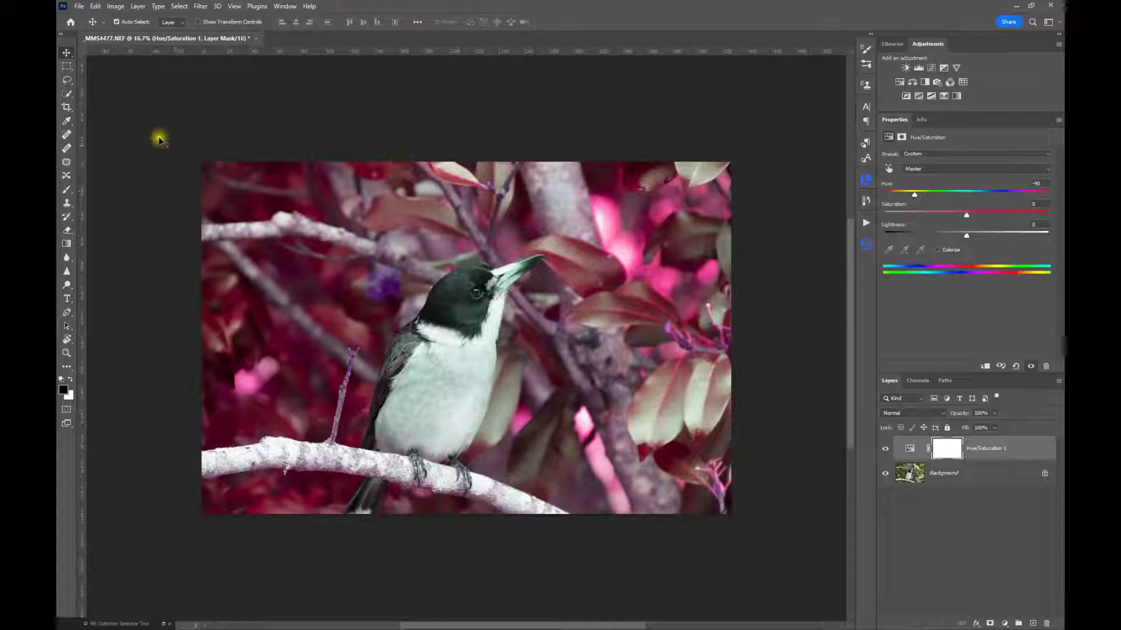
Step: Save the red-tinted edit directly without renaming it, and switch to Lightroom Classic
click(80, 7)
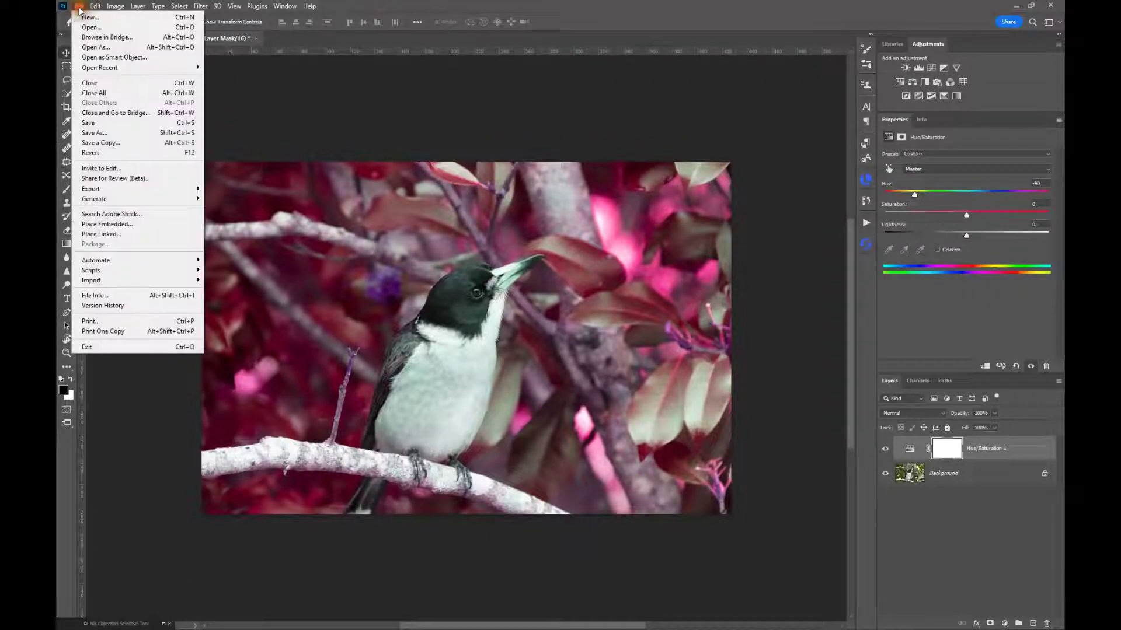
click(101, 125)
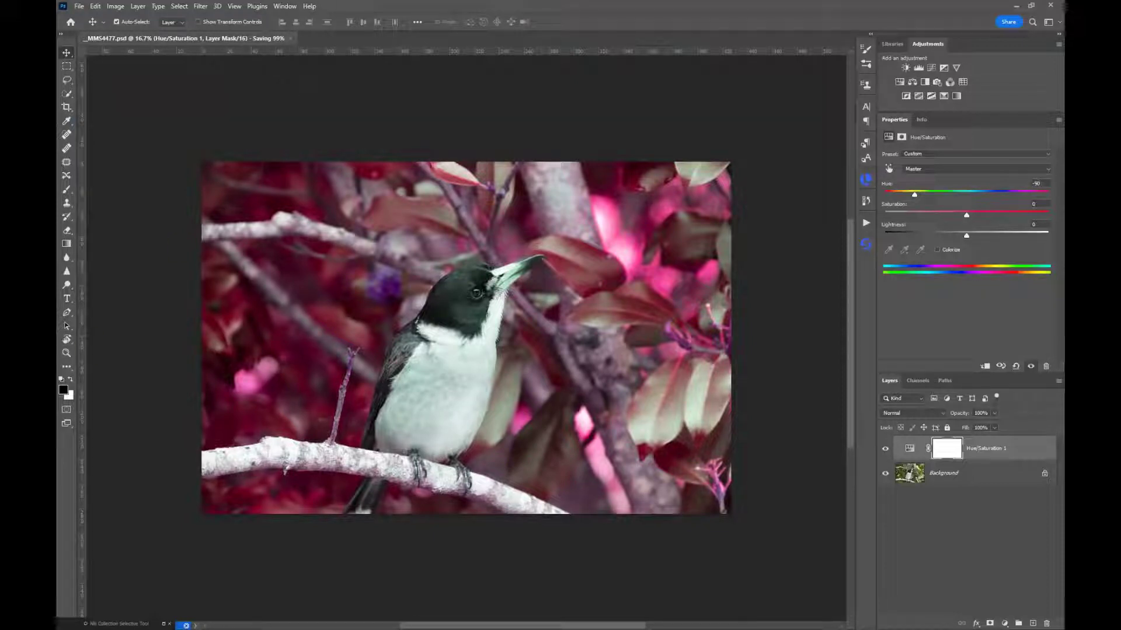
key(alt+Tab)
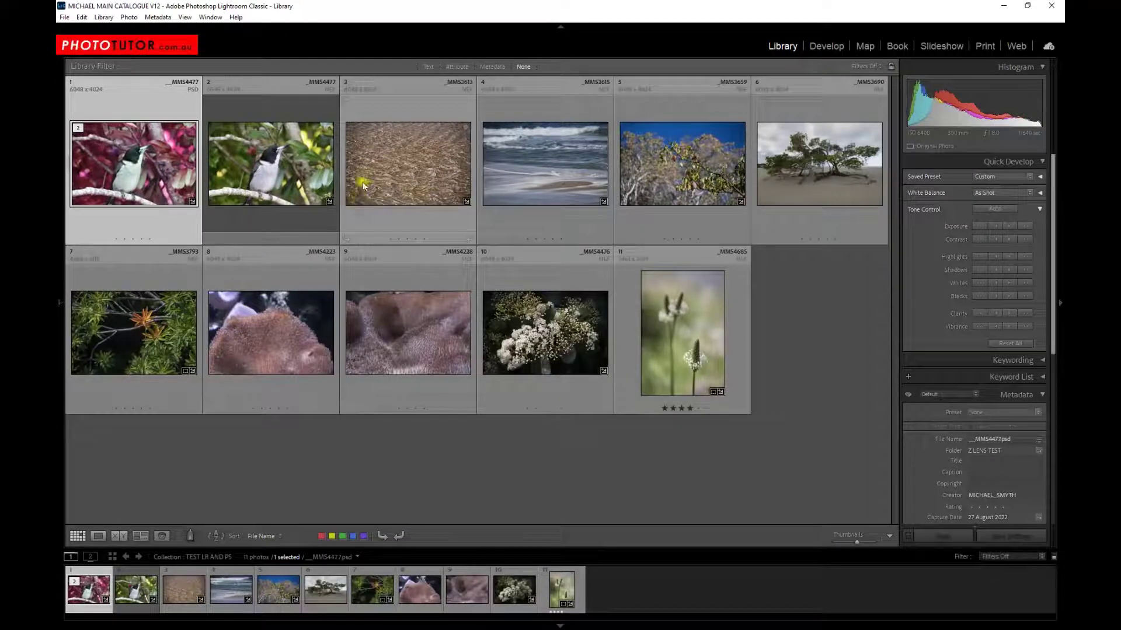
Step: Go from the original _MMS4477 NEF to its library folder and locate the red-tinted PSD there
mouse_move(175, 187)
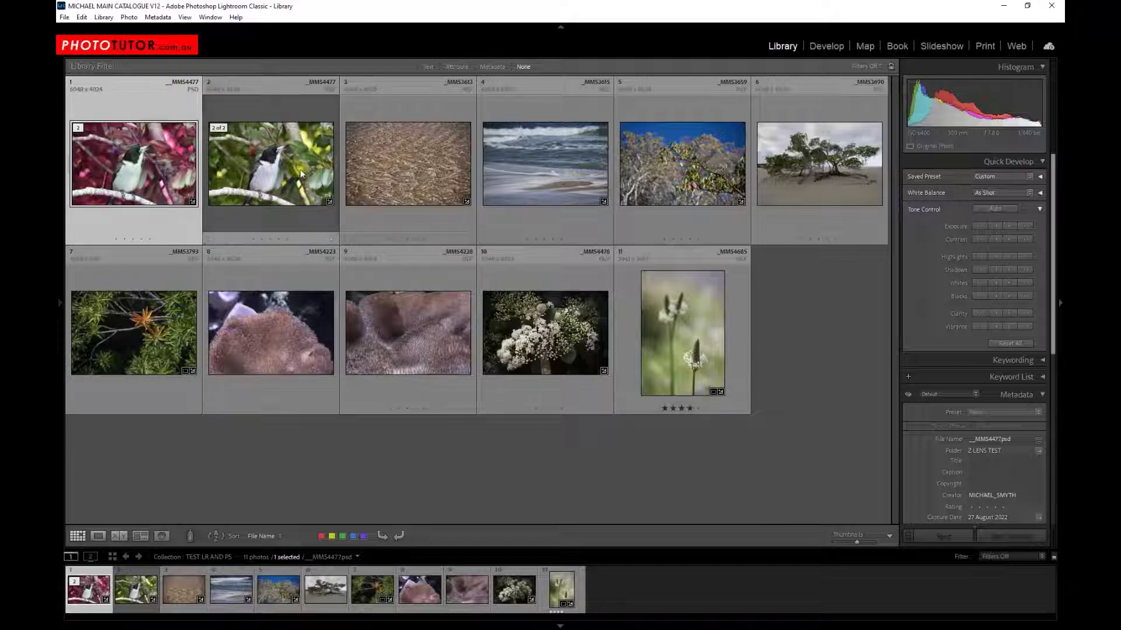
click(279, 166)
right_click(278, 162)
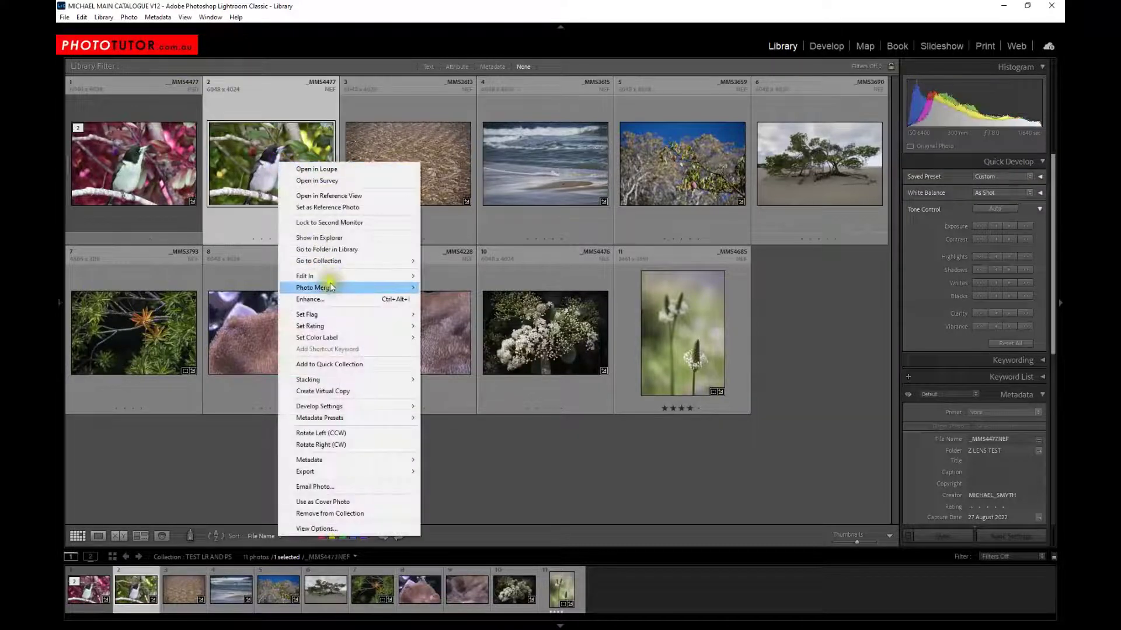
click(330, 248)
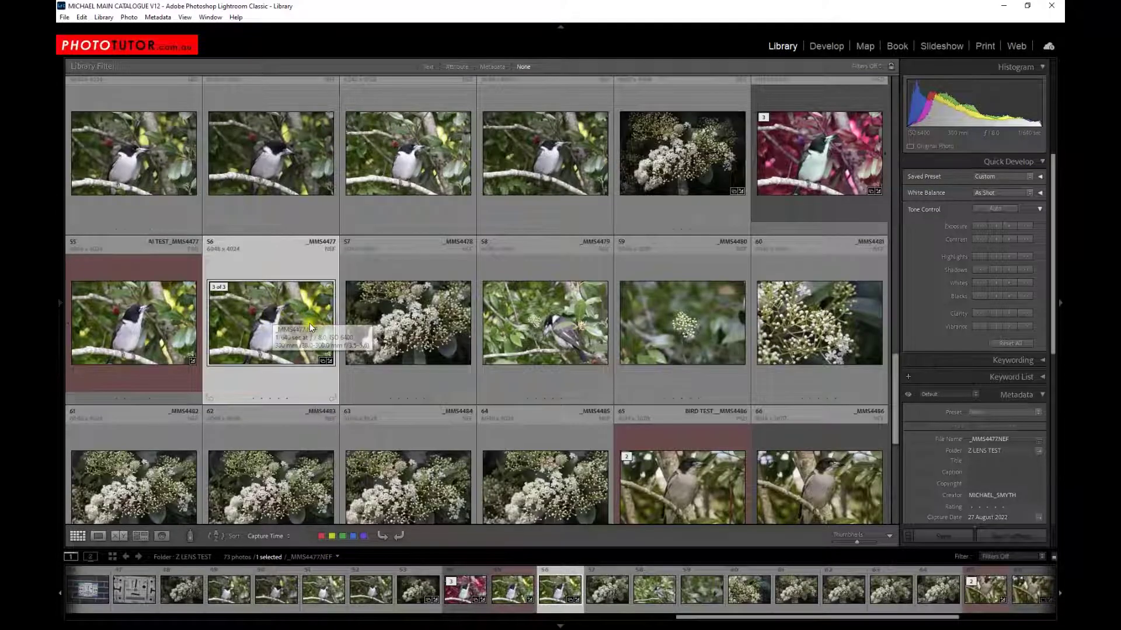
scroll(280, 318, up, 2)
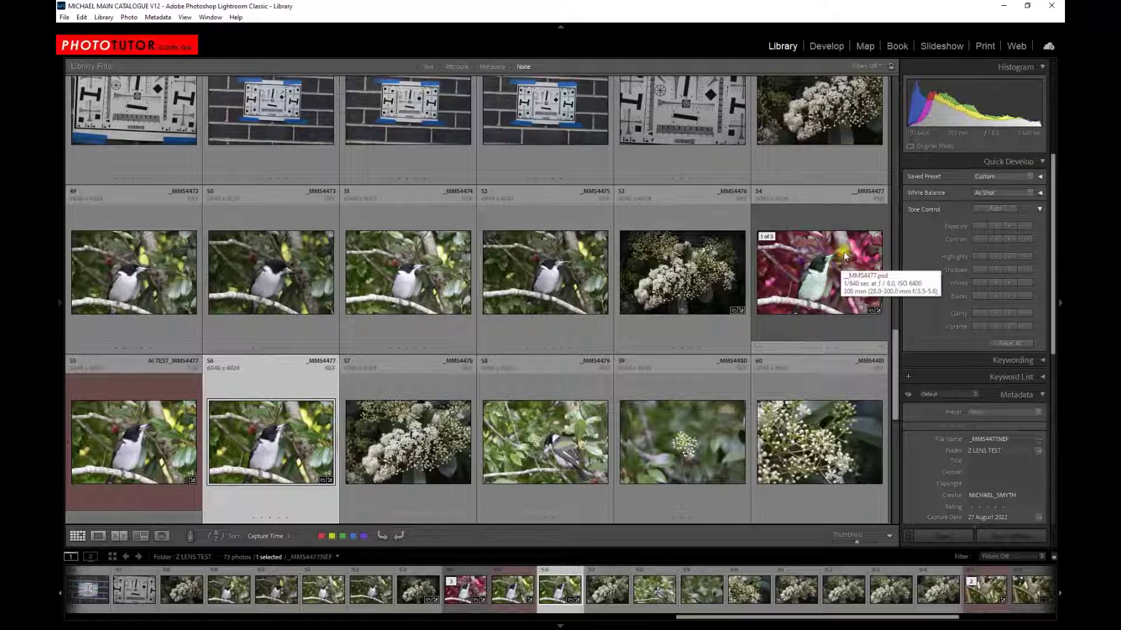
Step: Select the red-tinted PSD in the folder and go from it back to the TEST LR AND PS collection
click(812, 270)
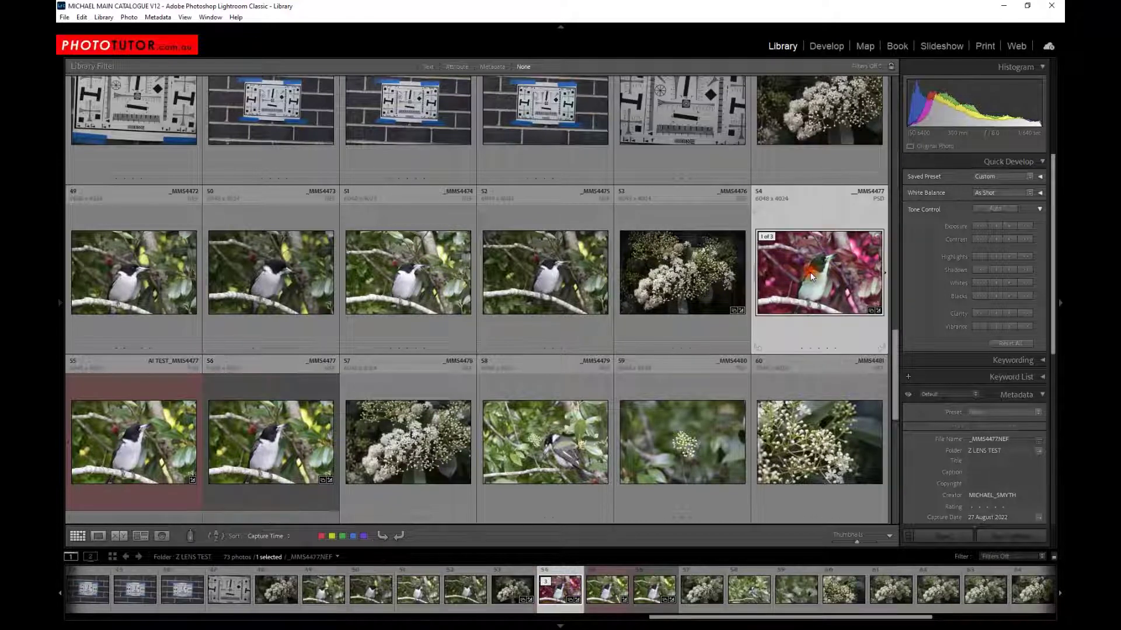
right_click(810, 268)
mouse_move(841, 367)
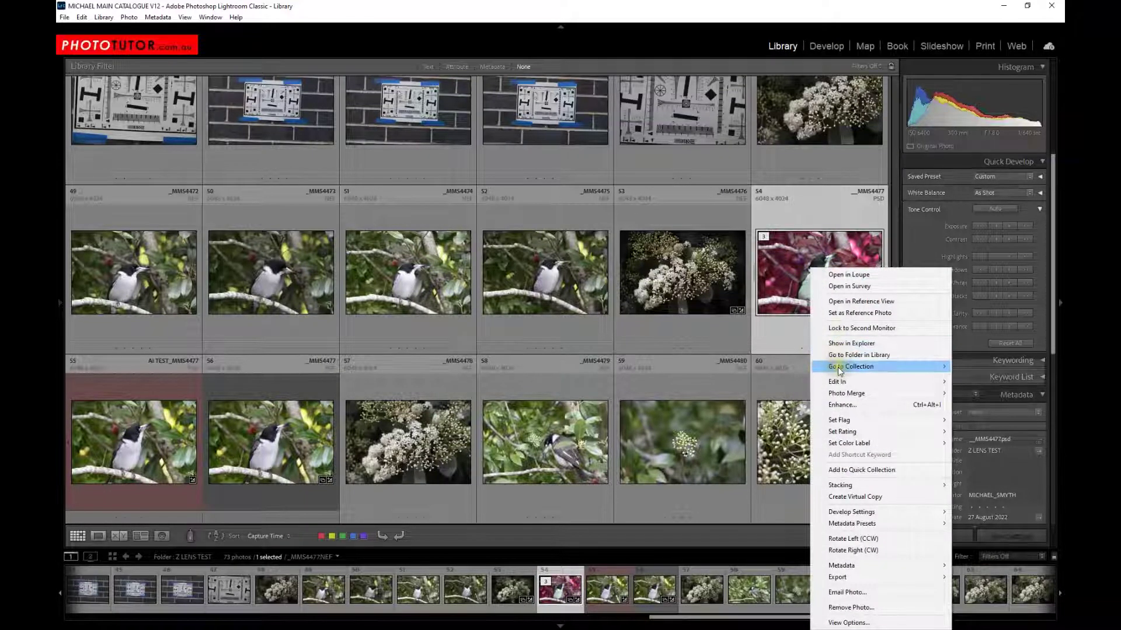
click(982, 378)
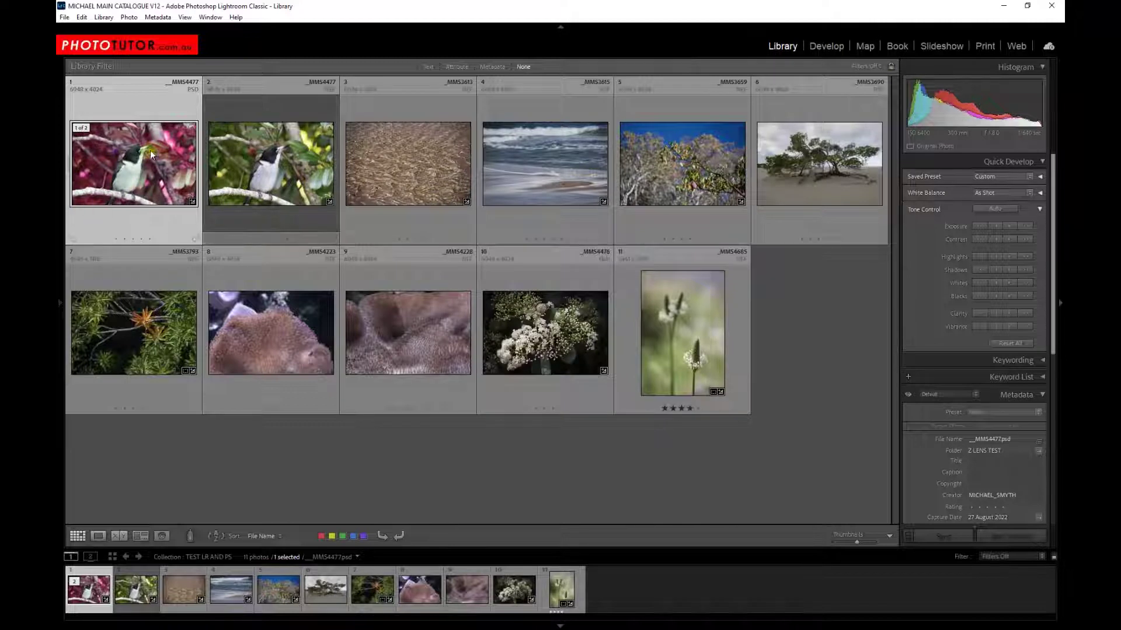
Step: Rename the red-tinted photo's file in its metadata to RED BIRD_MMS4477.psd
scroll(945, 216, down, 2)
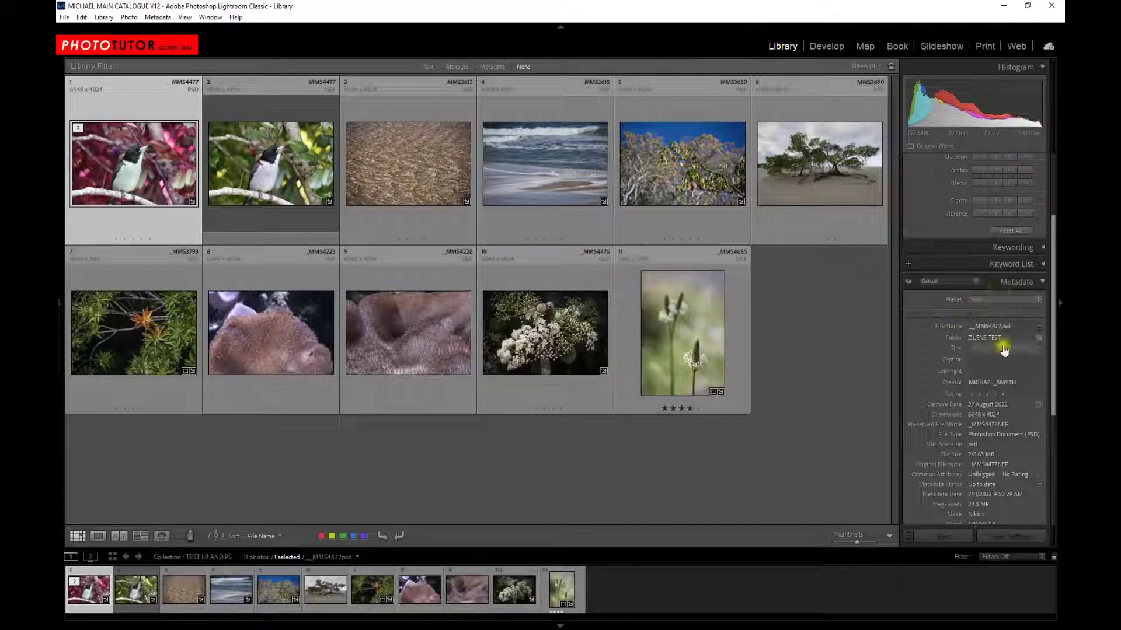
click(992, 327)
click(970, 326)
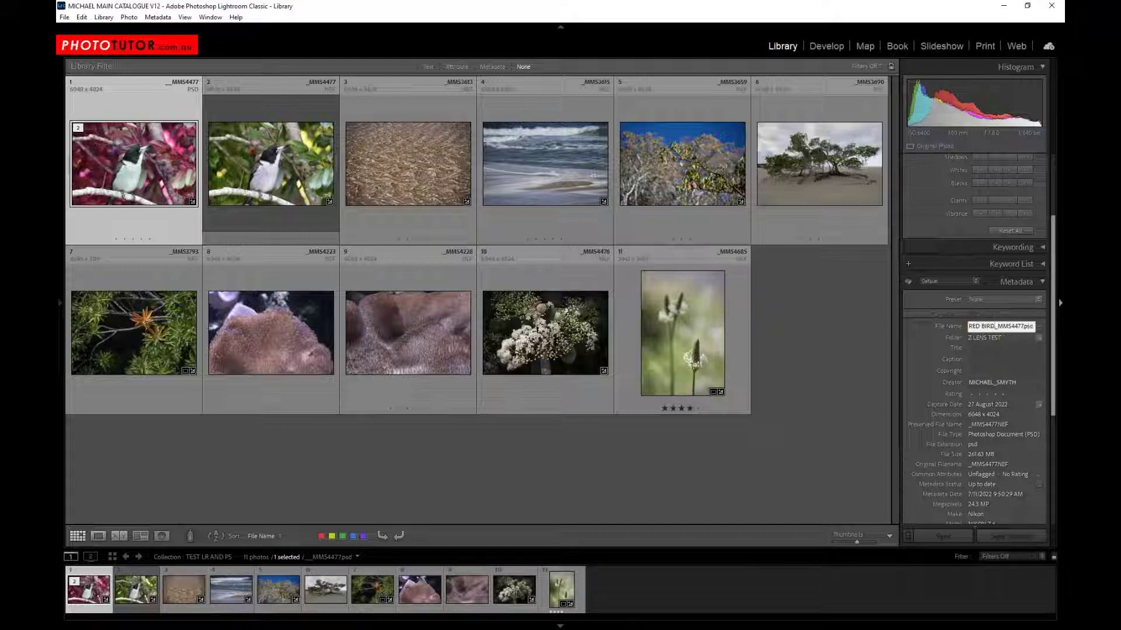
text(RED BIRD)
key(Return)
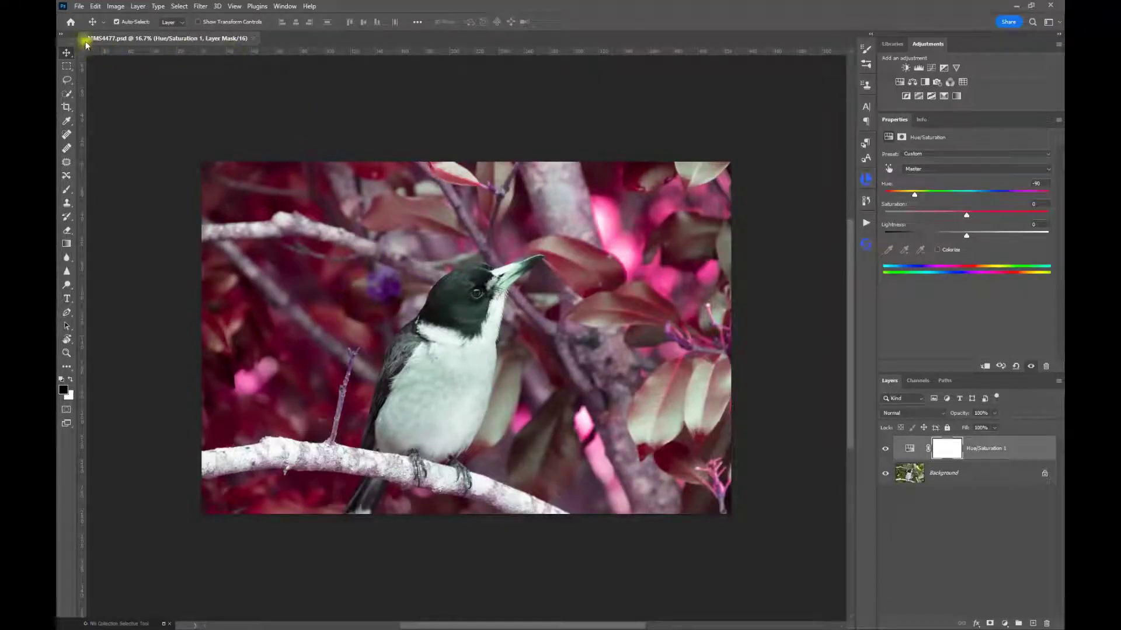
Step: Switch to Photoshop, close the open document and try to reopen __MMS4477.psd from the recent files
click(255, 38)
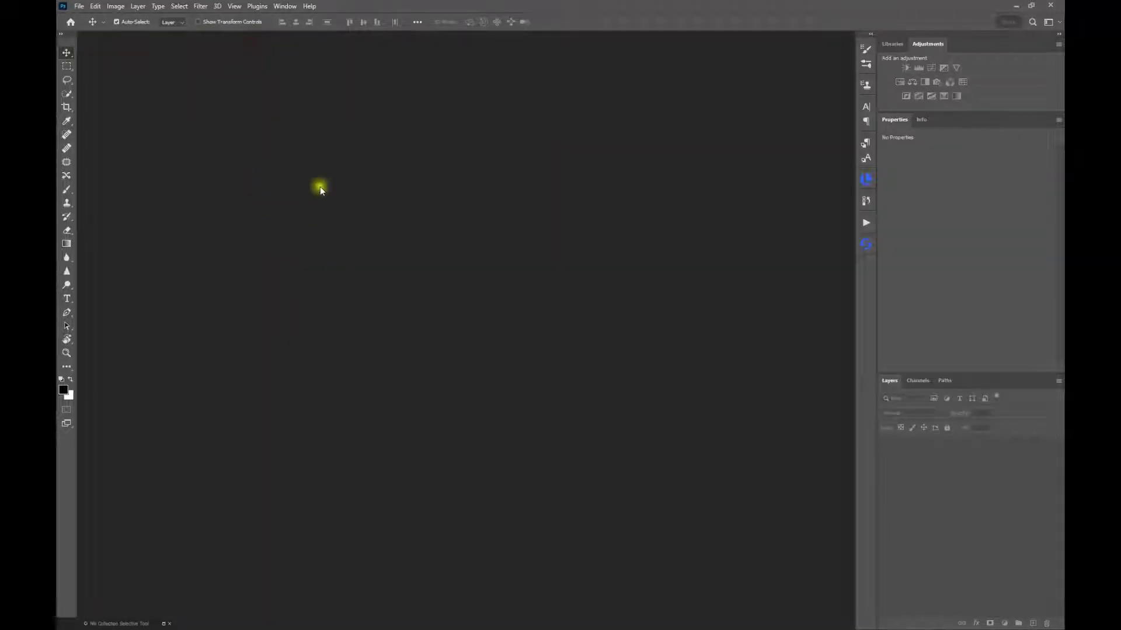
click(75, 9)
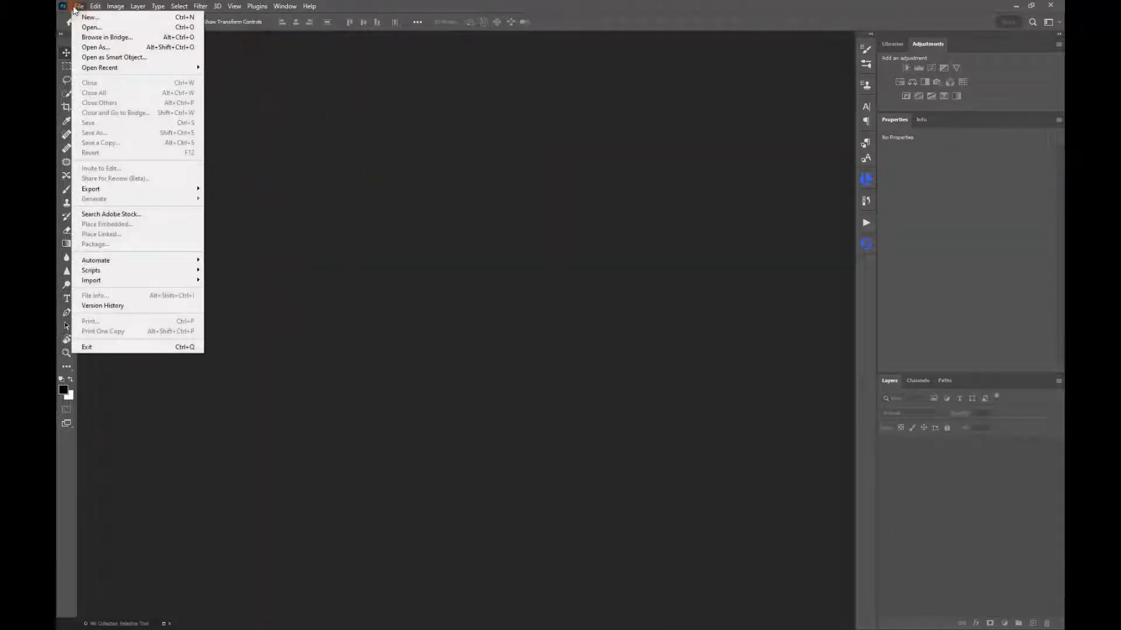
mouse_move(93, 67)
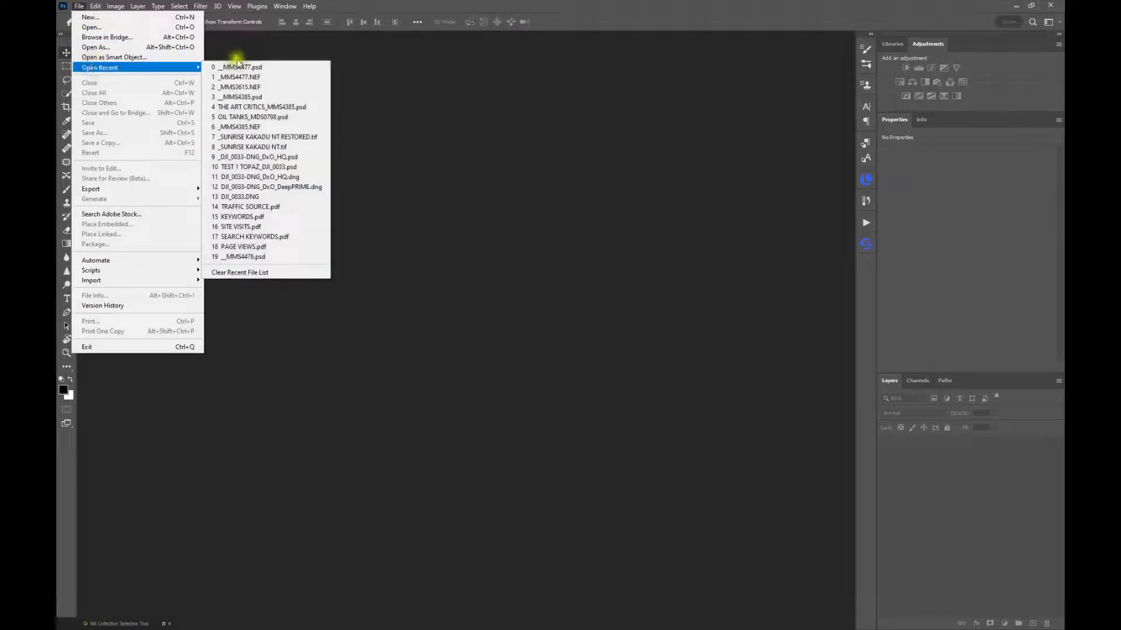
click(250, 70)
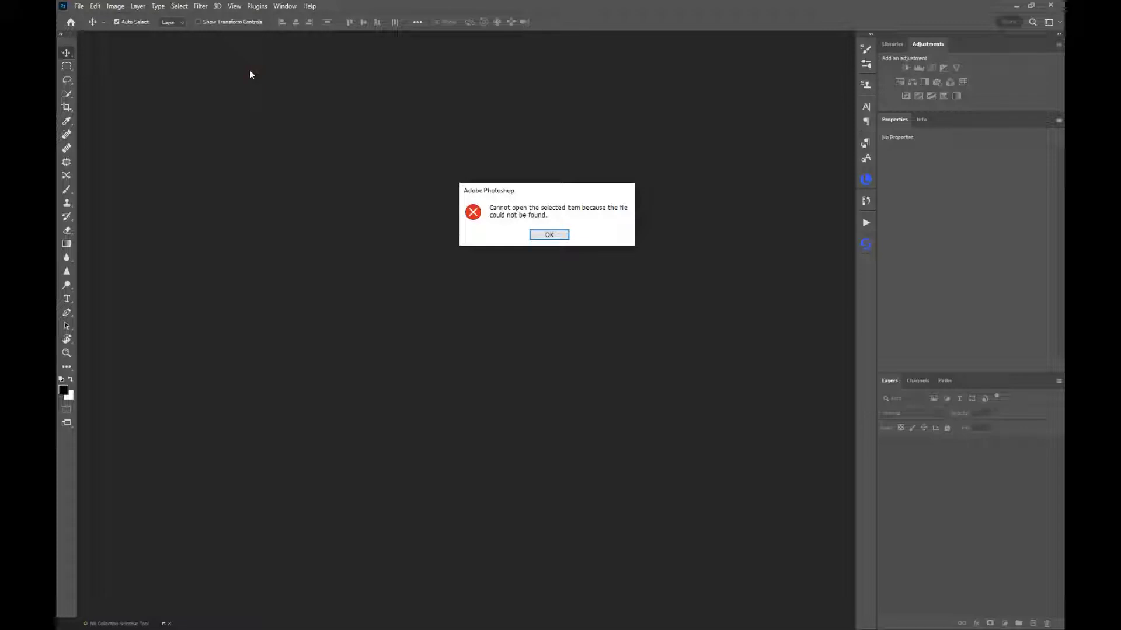
click(546, 234)
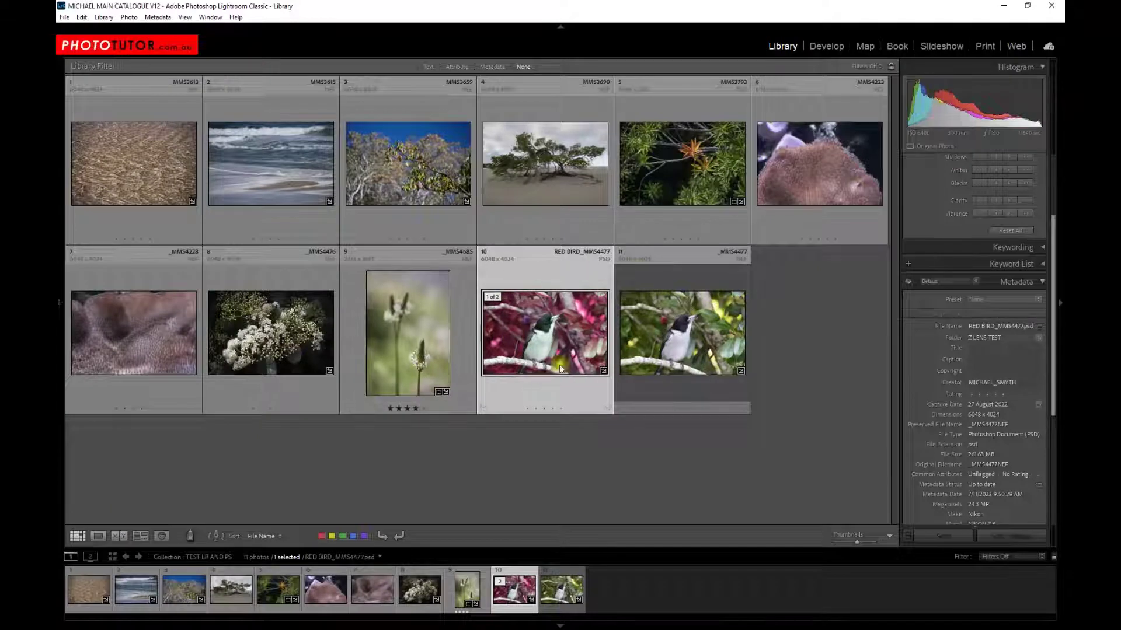
Step: Switch to Lightroom Classic and open RED BIRD_MMS4477.psd for editing in Photoshop 2023 with Edit Original
right_click(544, 329)
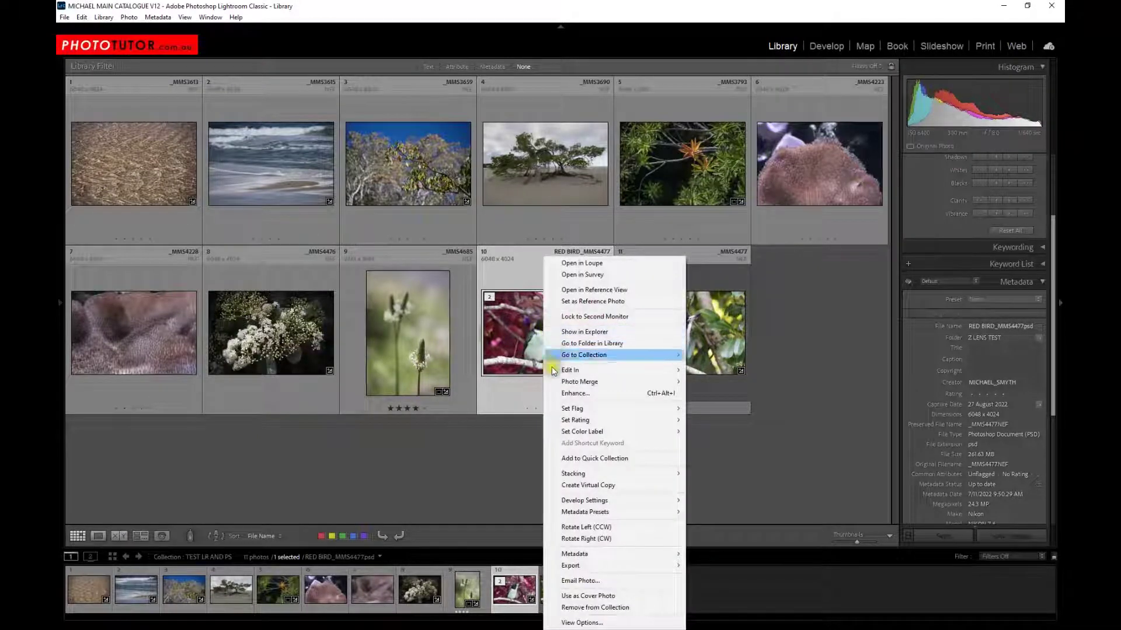
mouse_move(551, 371)
click(751, 372)
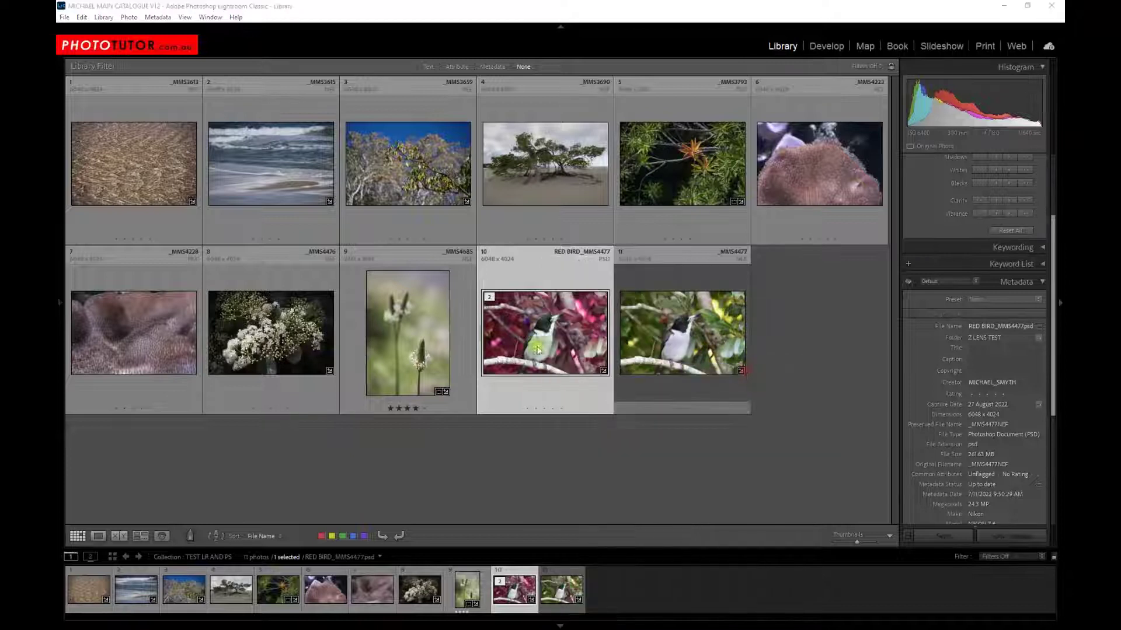
drag(365, 290, 531, 209)
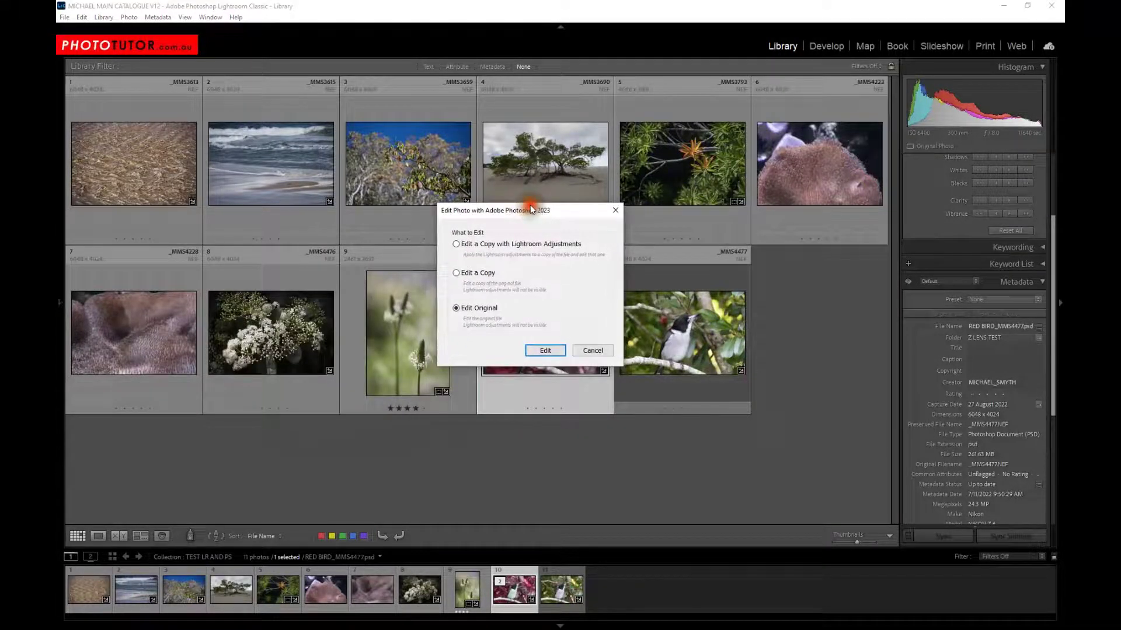
click(545, 351)
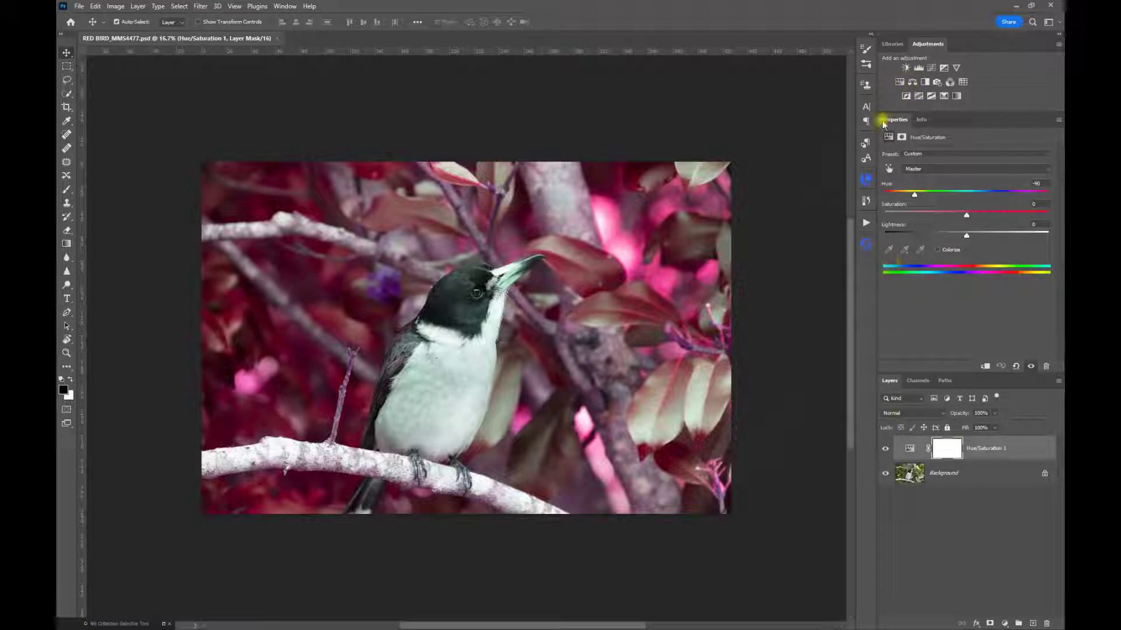
Step: Set the Hue/Saturation layer's hue to +180 and save the file
drag(912, 194, 1049, 212)
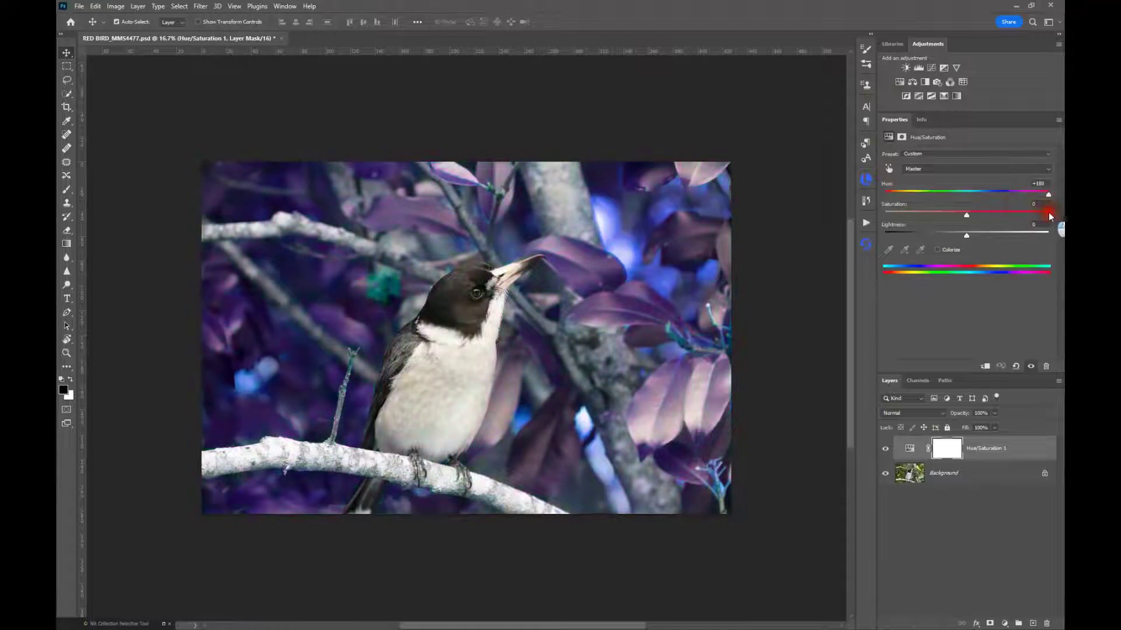
click(79, 6)
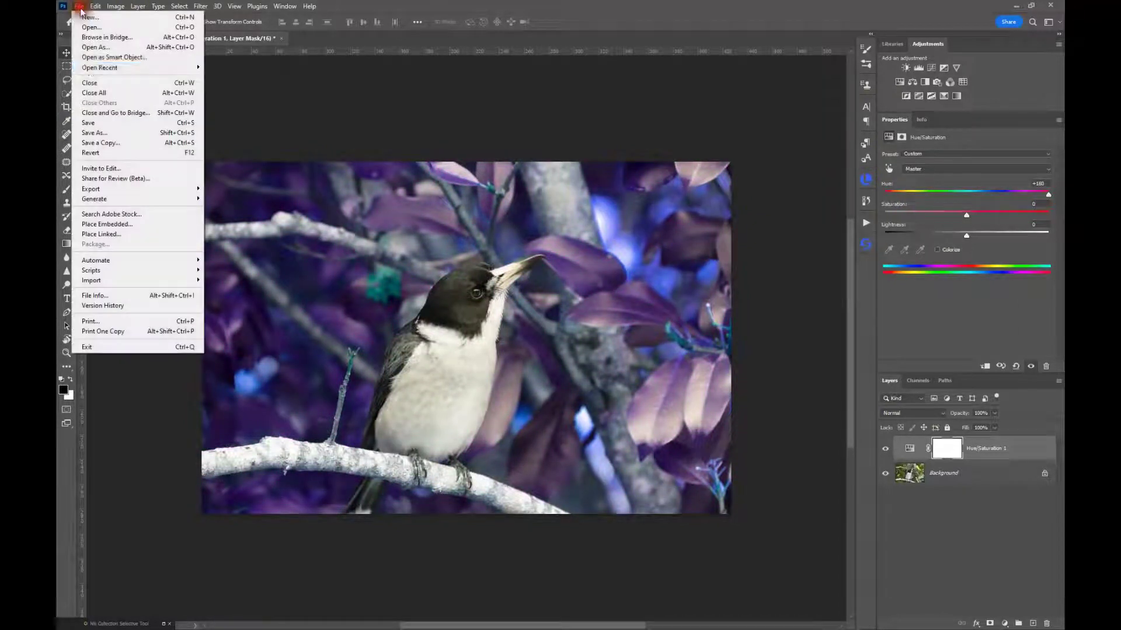
click(92, 122)
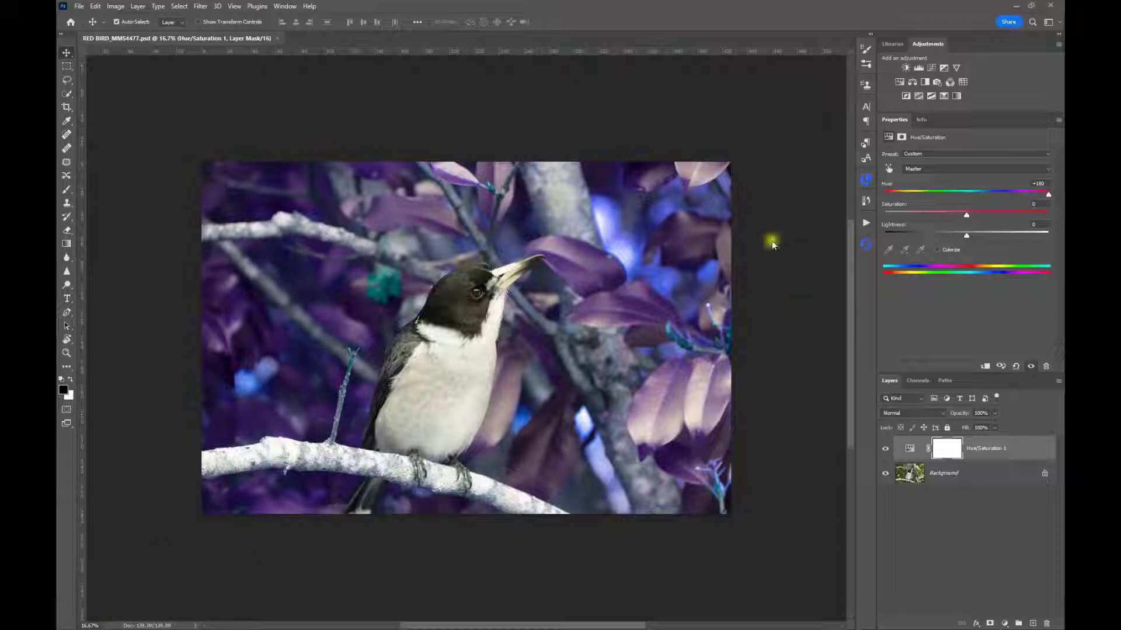
Step: Add a Curves adjustment layer with an S-curve, raising the highlights and setting the shadow point to input 71, output 52
click(931, 67)
drag(937, 285, 952, 294)
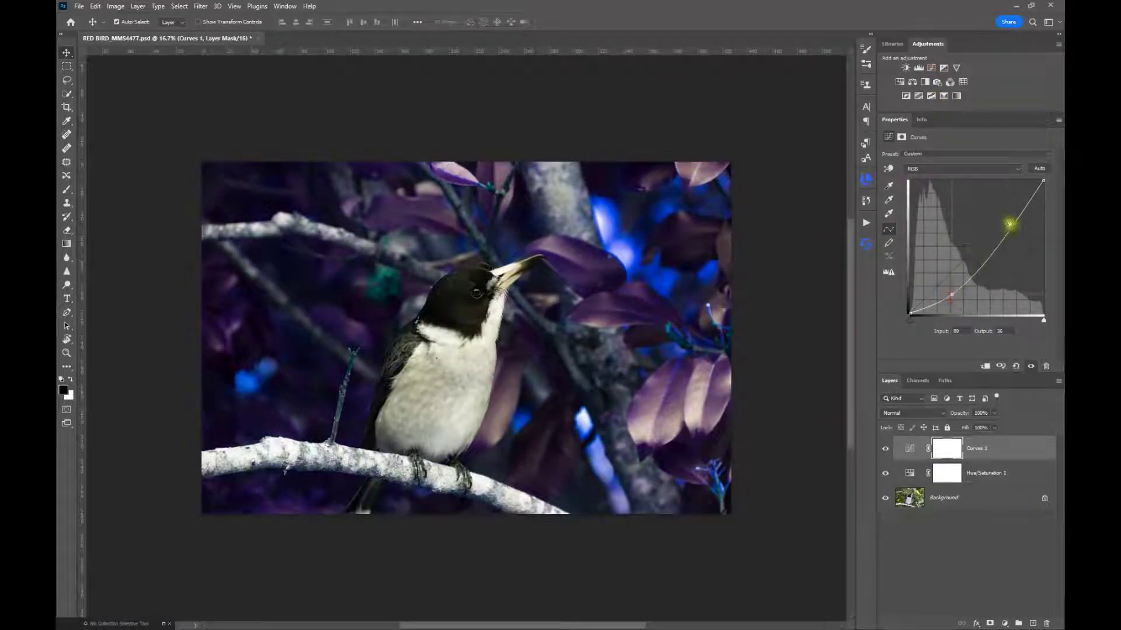
drag(1008, 224, 1003, 215)
drag(953, 293, 946, 286)
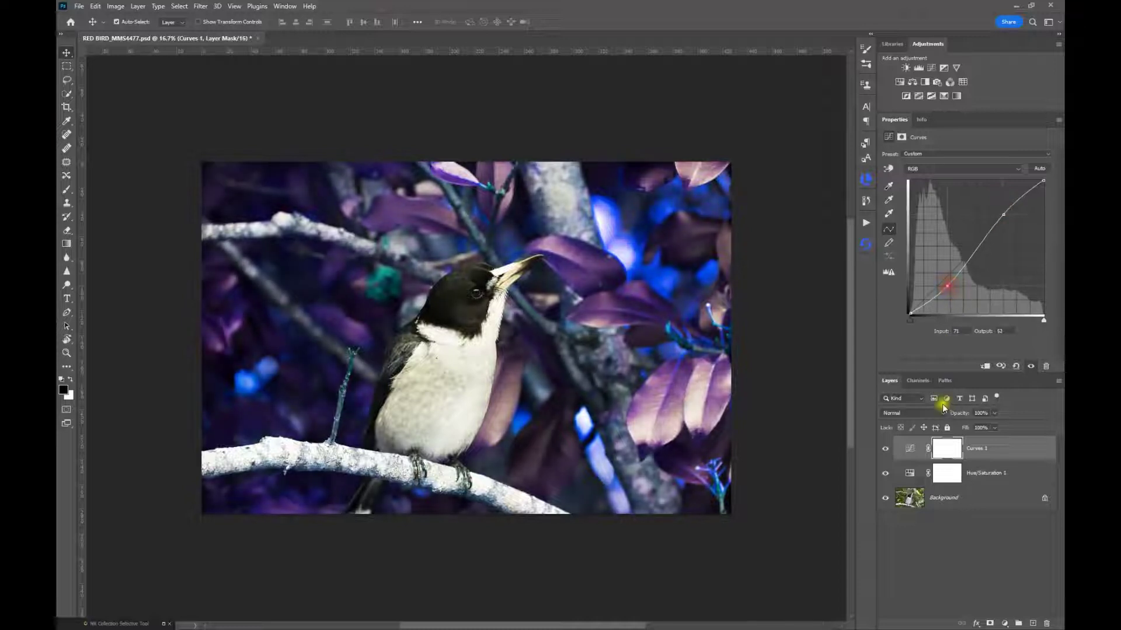
Step: Set the Hue/Saturation layer's hue to +43 and save the document under the new name GREEN BIRD_MMS4477.psd in the Z LENS TEST folder
click(908, 473)
drag(1051, 195, 996, 209)
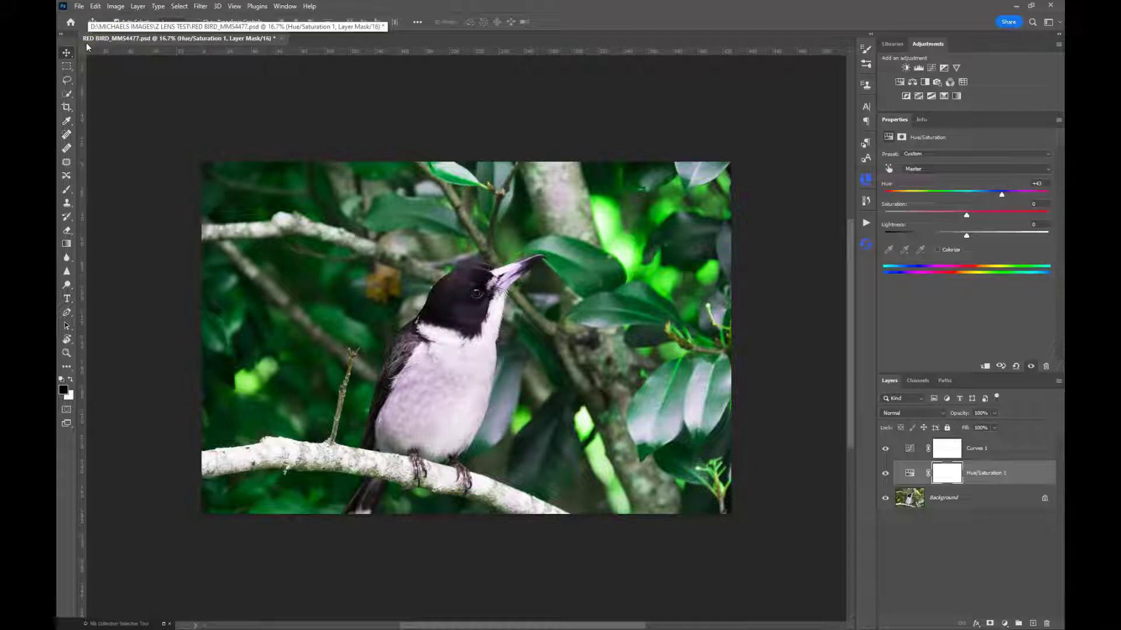
click(79, 6)
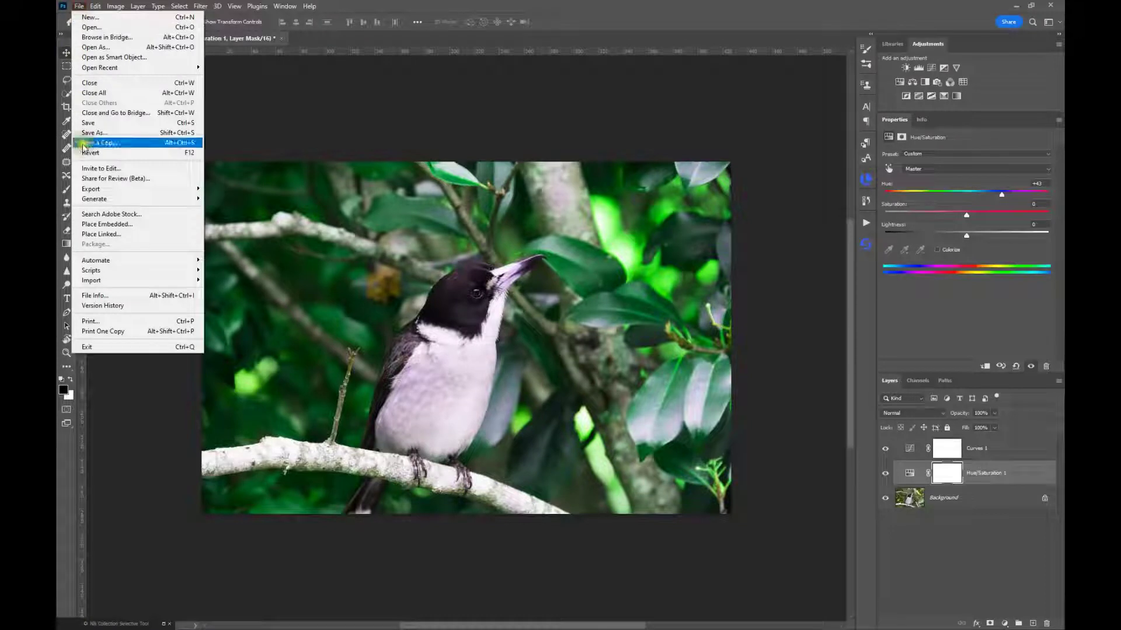
click(98, 133)
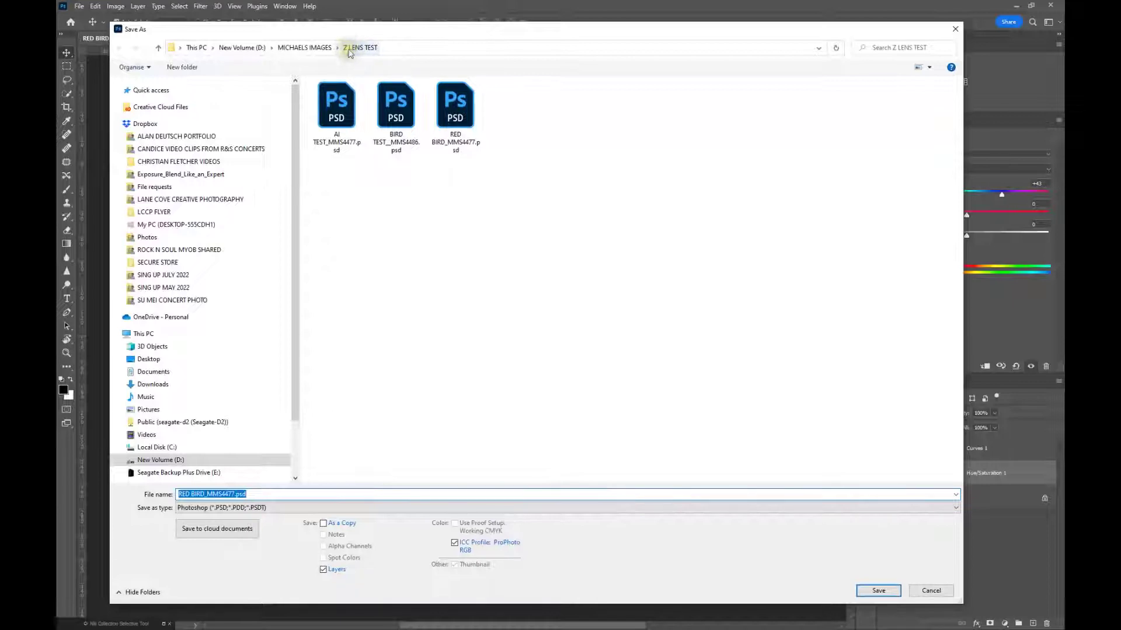
click(191, 494)
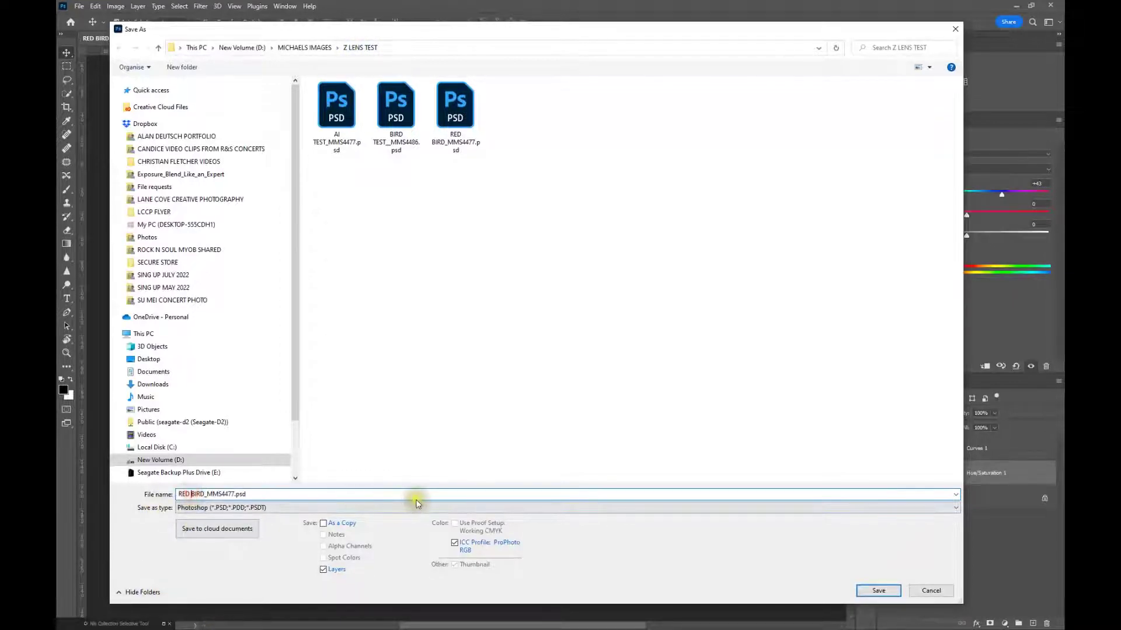
key(BackSpace)
key(BackSpace)
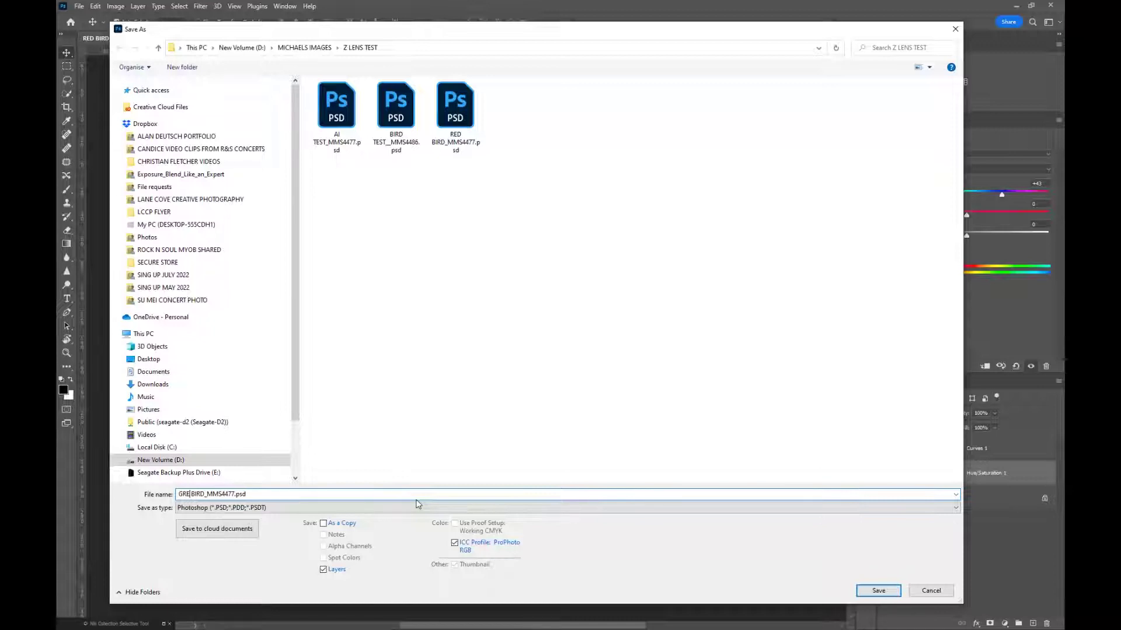
key(Return)
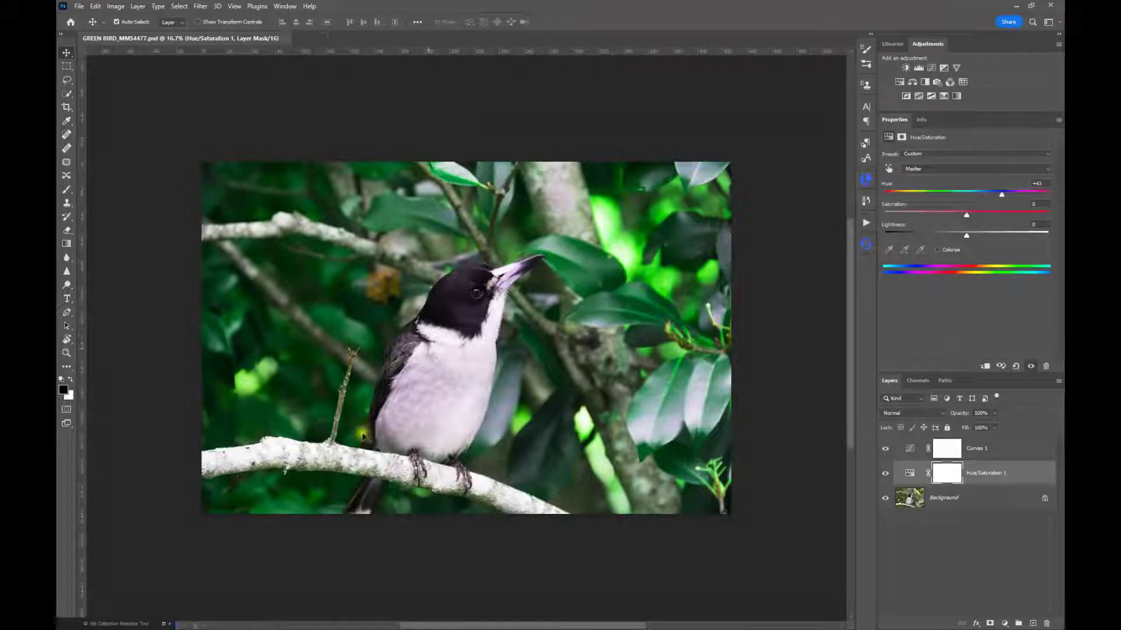
Step: Switch to Lightroom Classic and go to the library folder that contains the raw photo _MMS4477.NEF
key(alt+Tab)
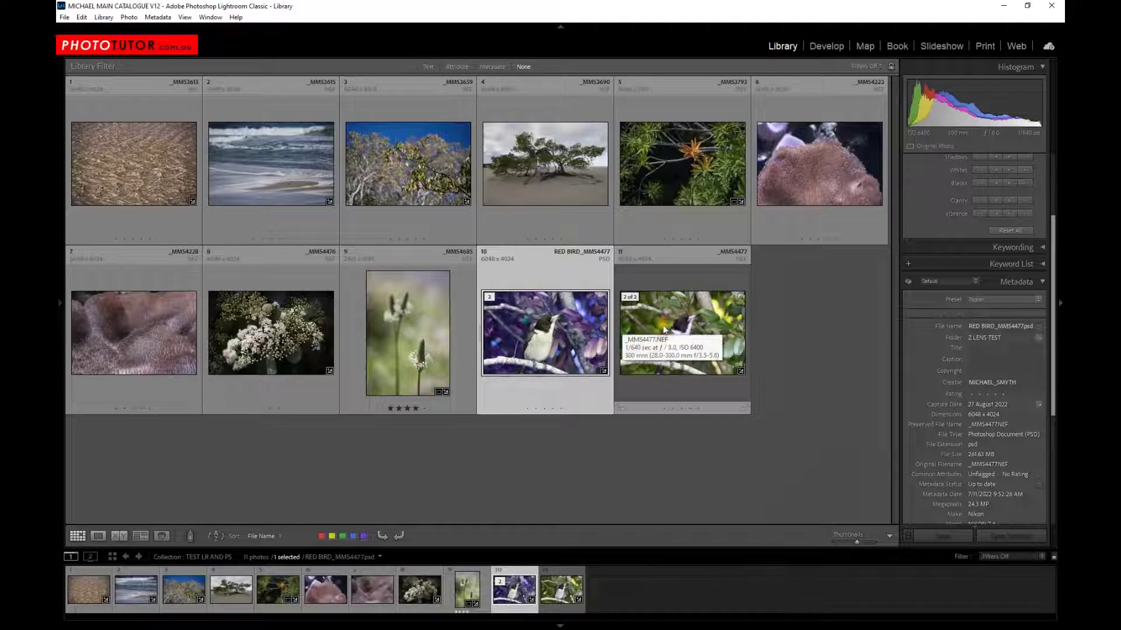
click(655, 321)
right_click(654, 321)
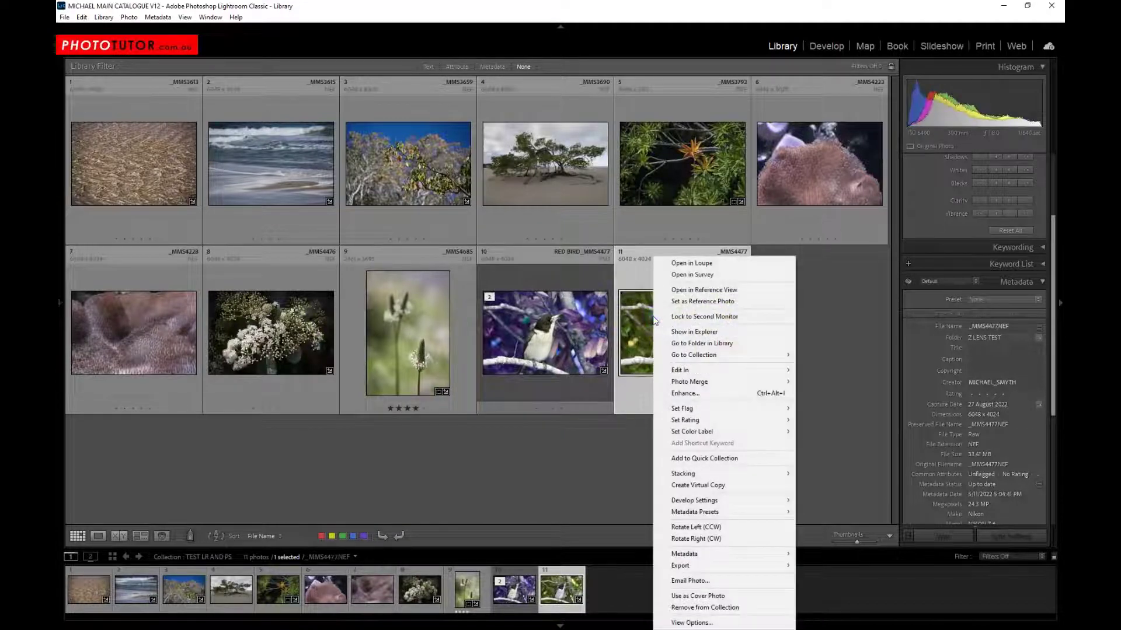
click(689, 344)
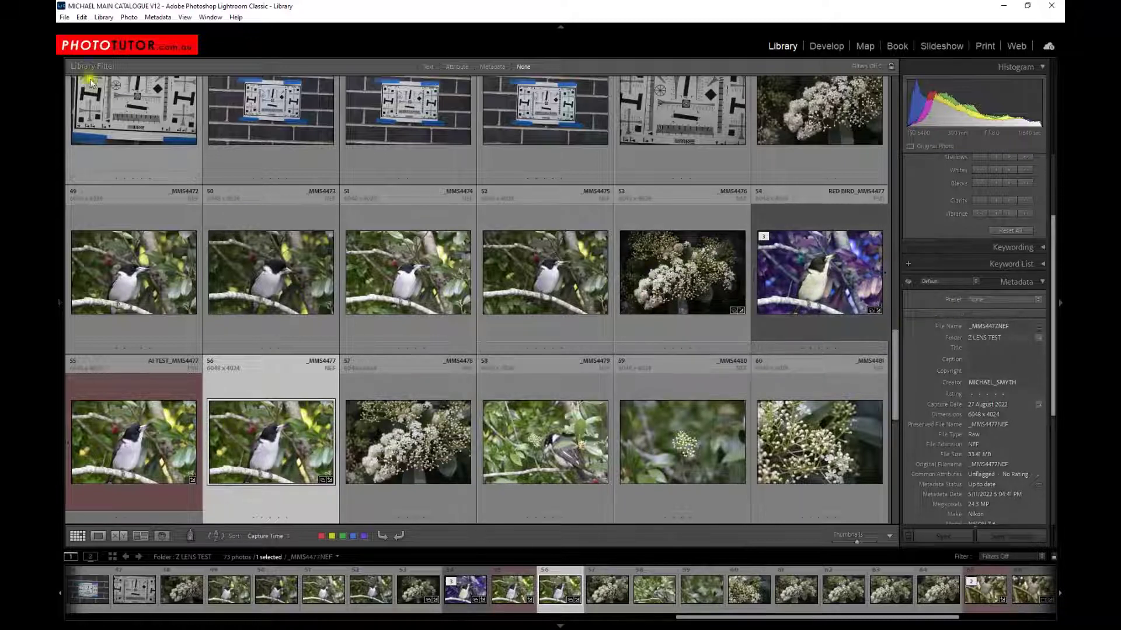
Step: Synchronize the Z LENS TEST folder, importing new photos and scanning for metadata updates
click(103, 17)
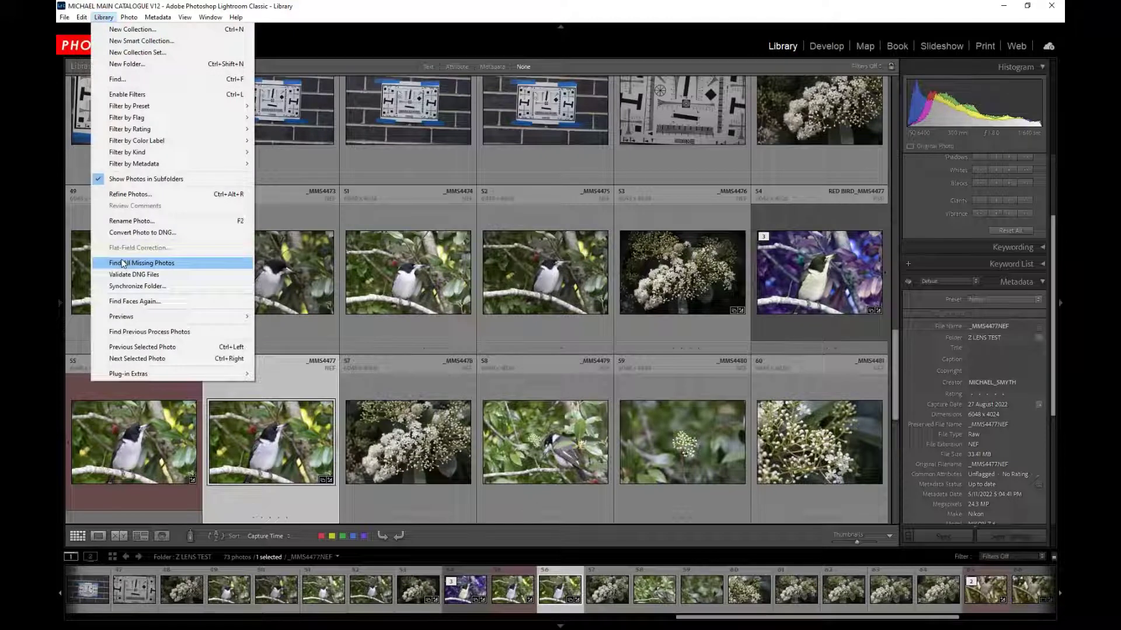
click(125, 286)
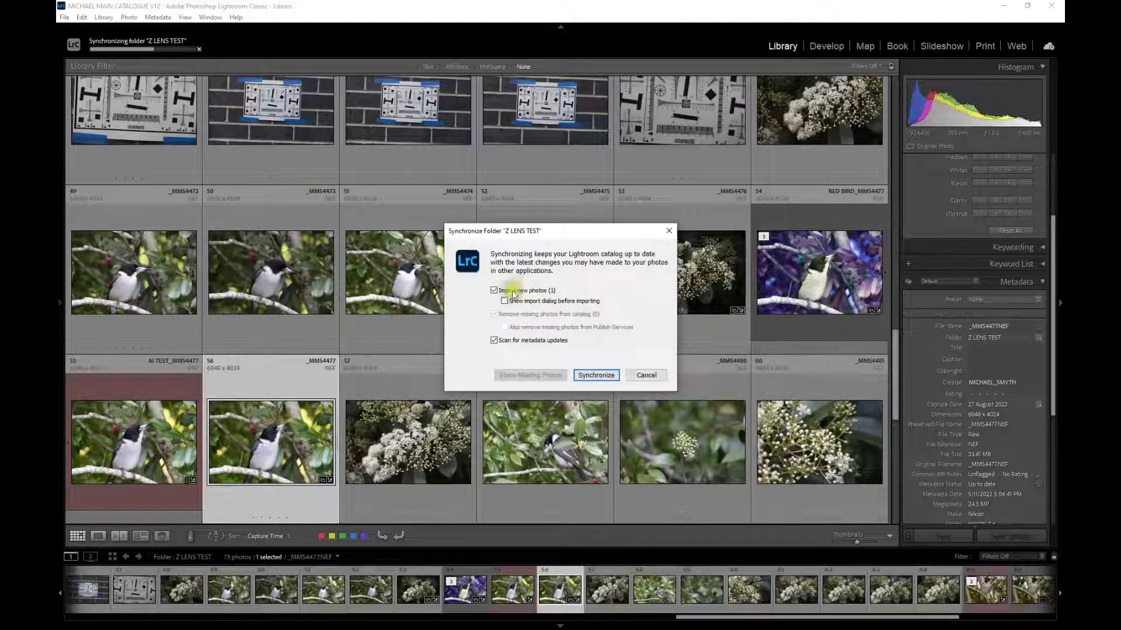
click(584, 378)
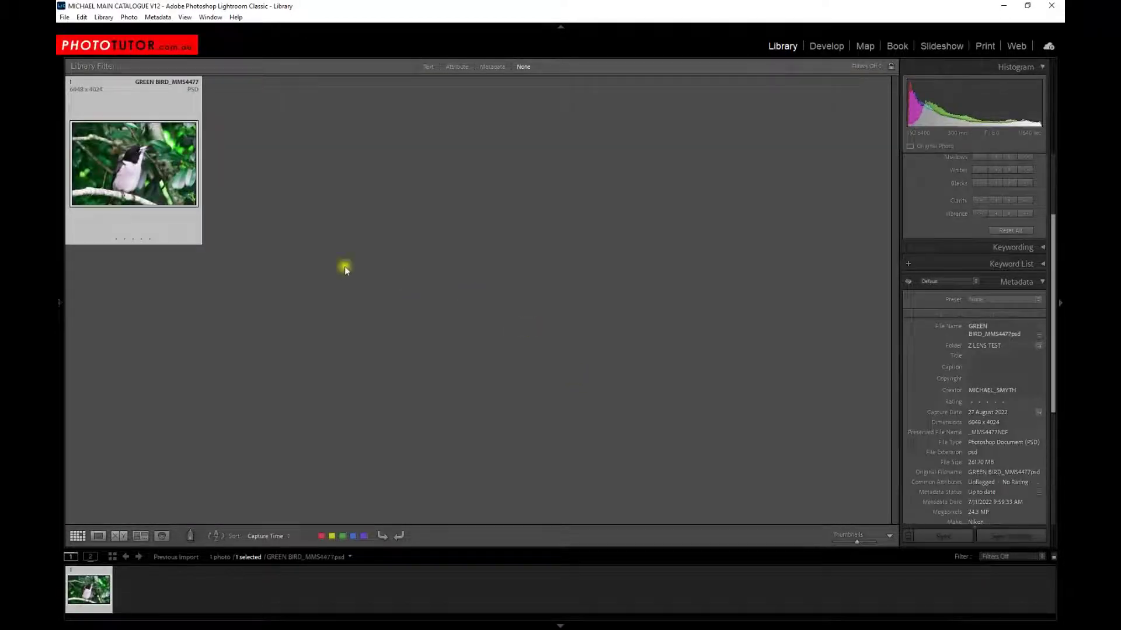
Step: Add GREEN BIRD_MMS4477.psd to the TEST LR AND PS collection and open that collection
click(58, 303)
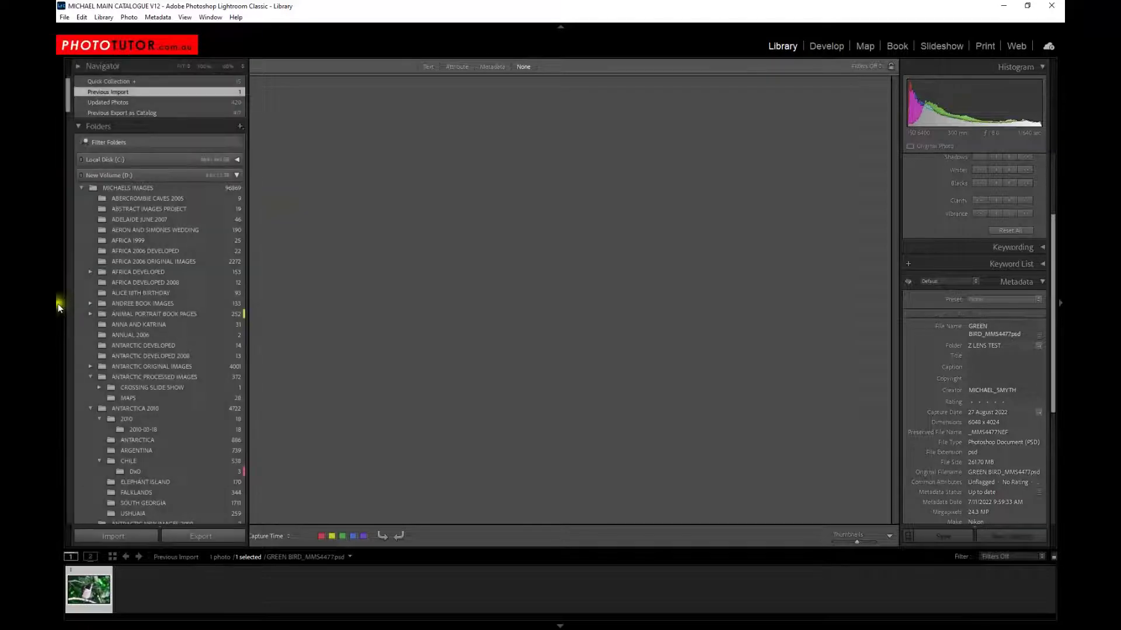
scroll(132, 306, down, 20)
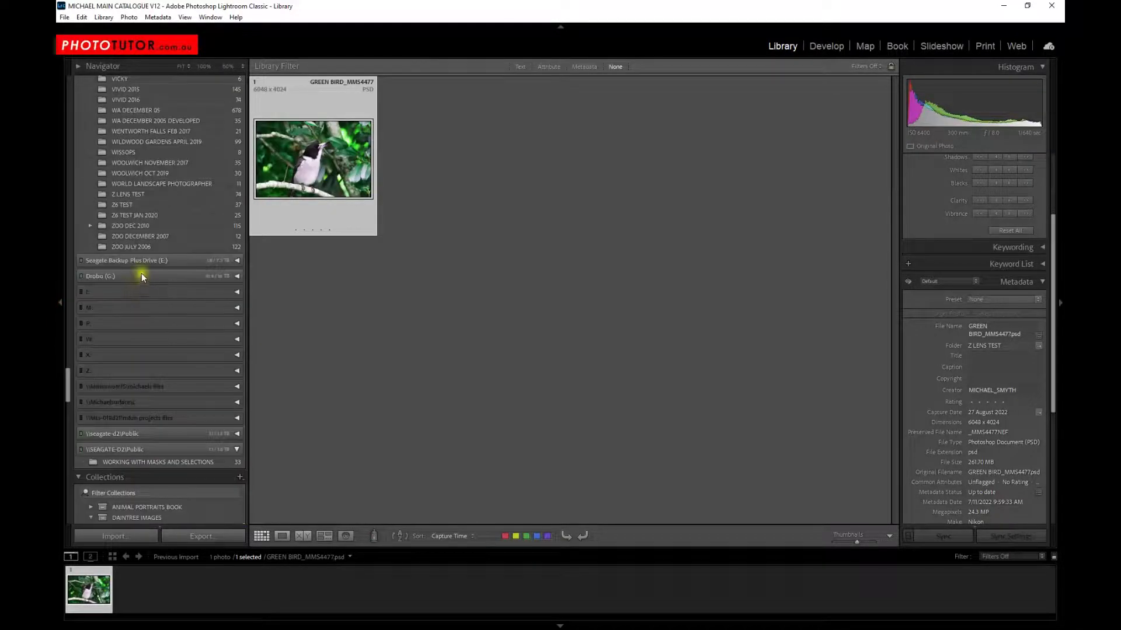
scroll(141, 274, down, 20)
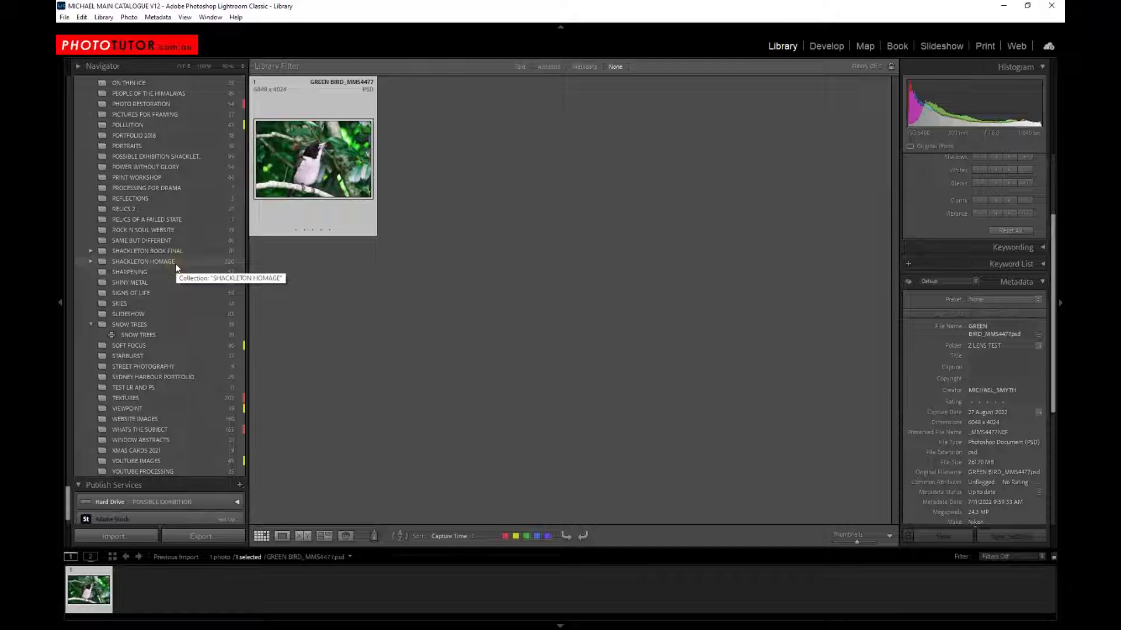
drag(274, 149, 148, 387)
click(148, 388)
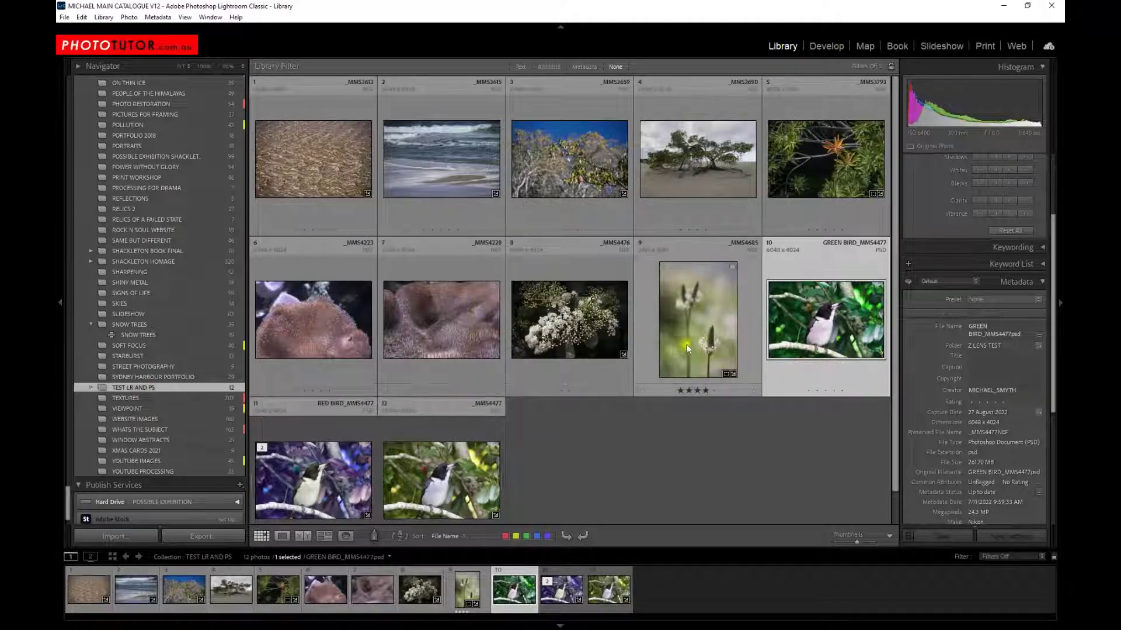
Step: Open the preferences and review the External Editing settings for Photoshop 2023, including file format, color space and bit depth
scroll(672, 350, down, 1)
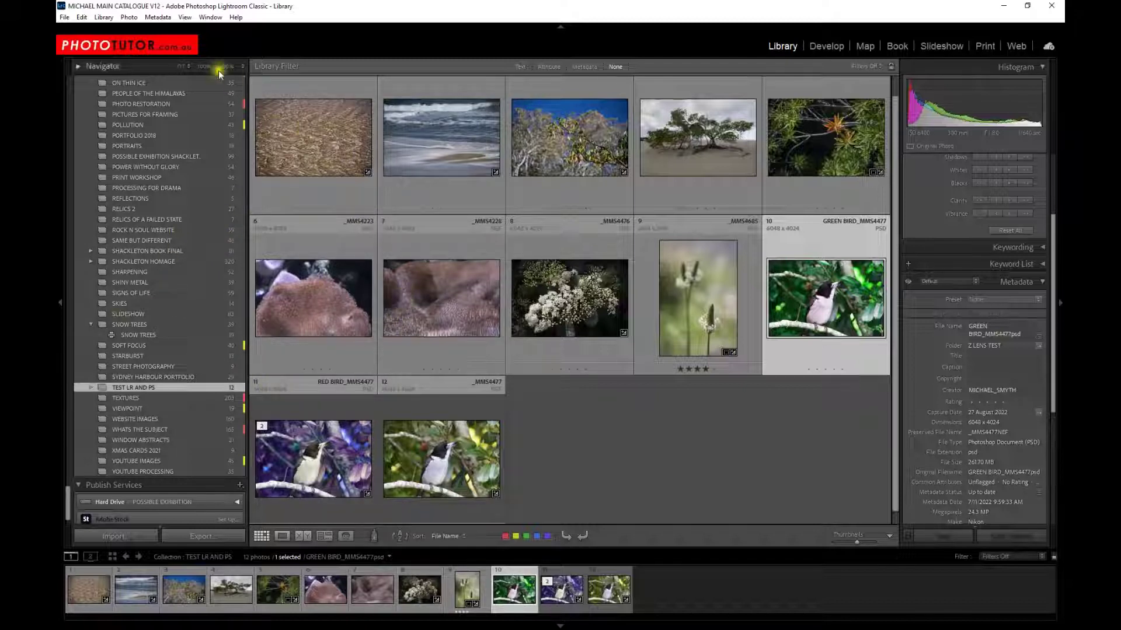
click(82, 18)
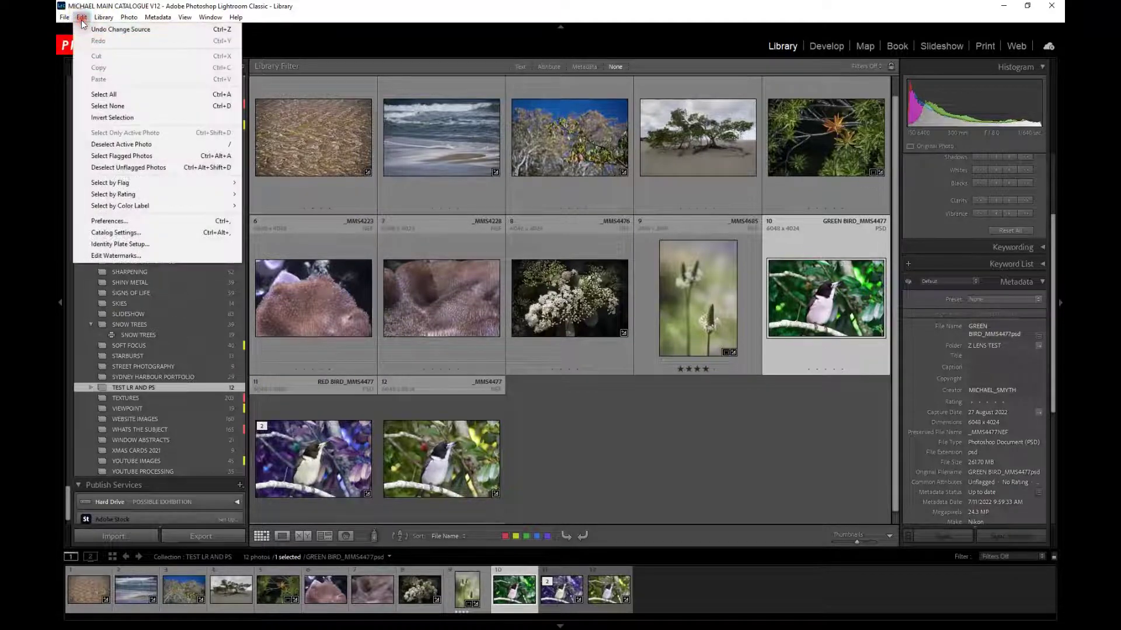
click(115, 221)
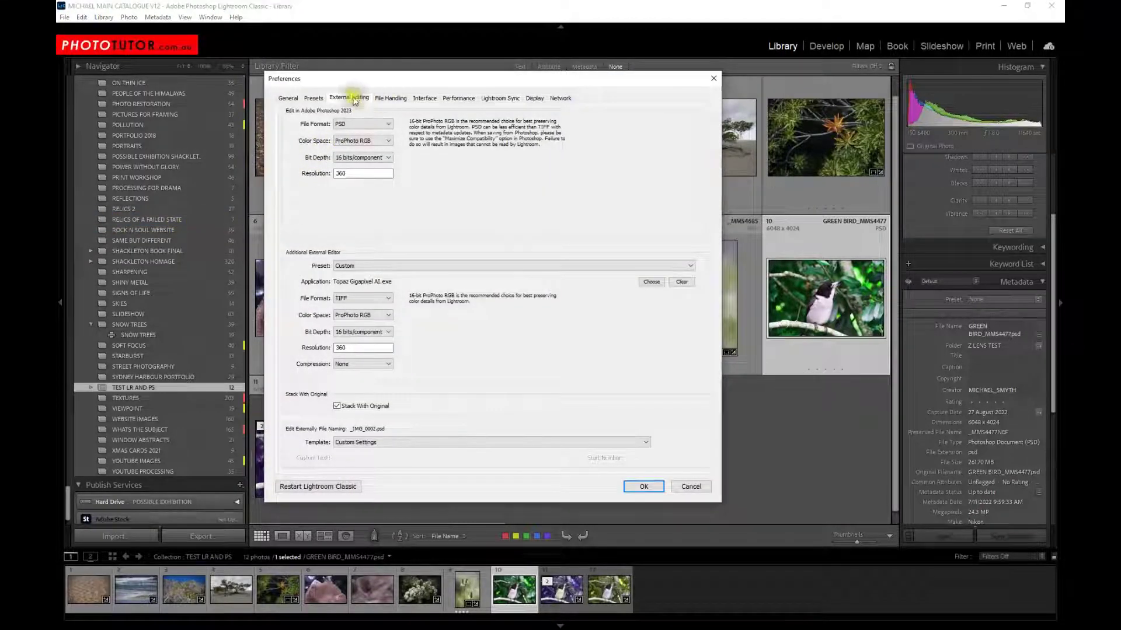
click(391, 98)
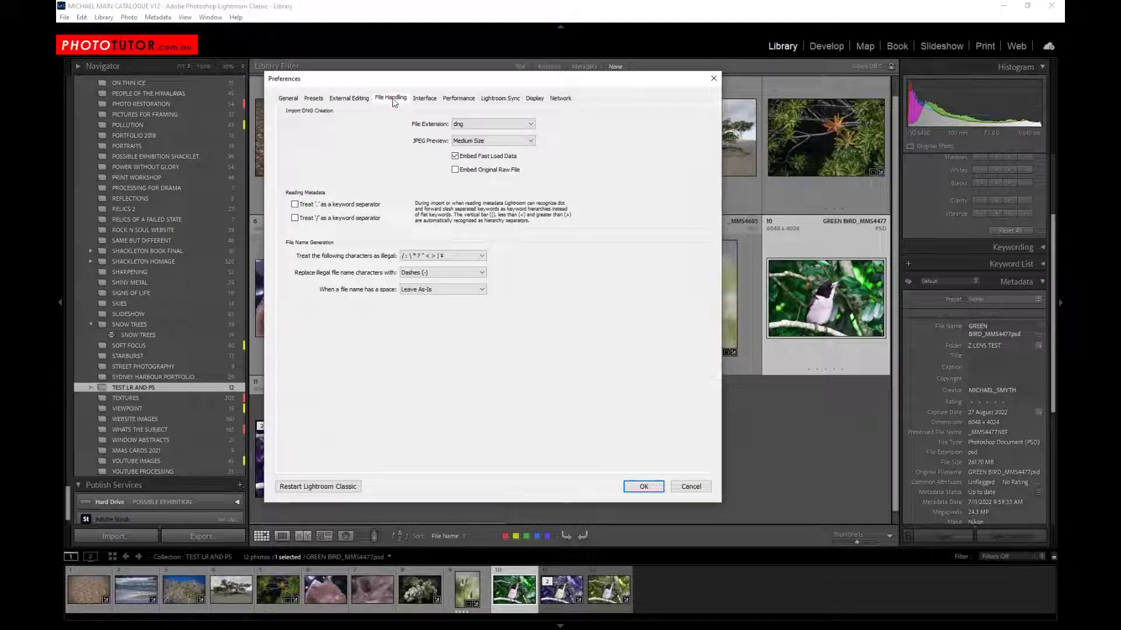
click(343, 99)
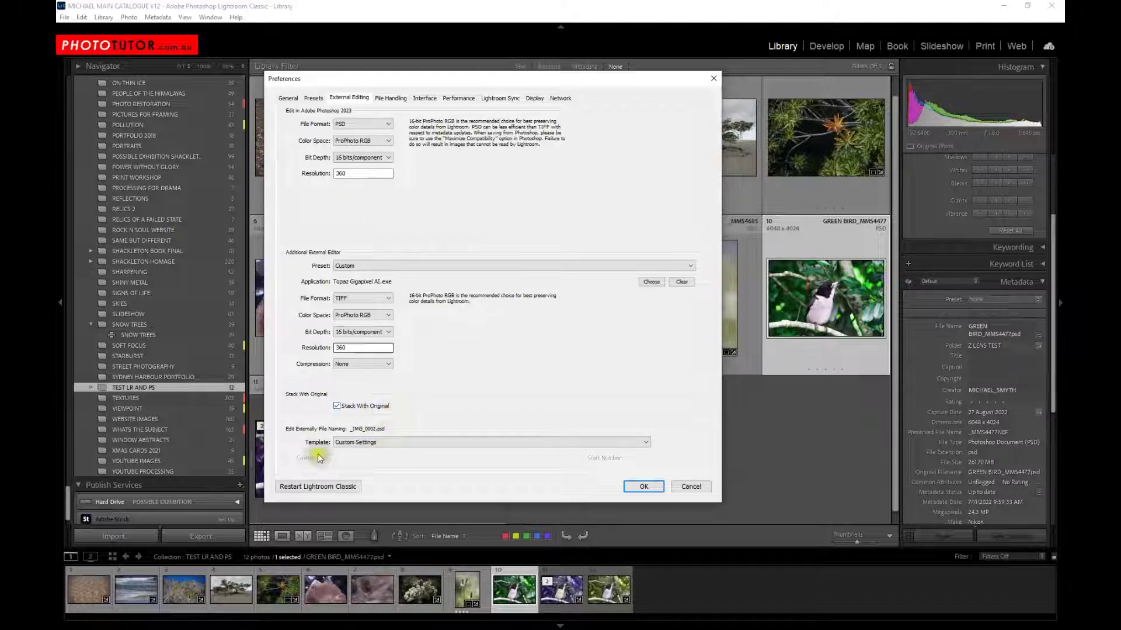
Step: Examine the naming template for externally edited files in the Filename Template Editor, keep it as is and close the preferences
click(363, 445)
click(366, 456)
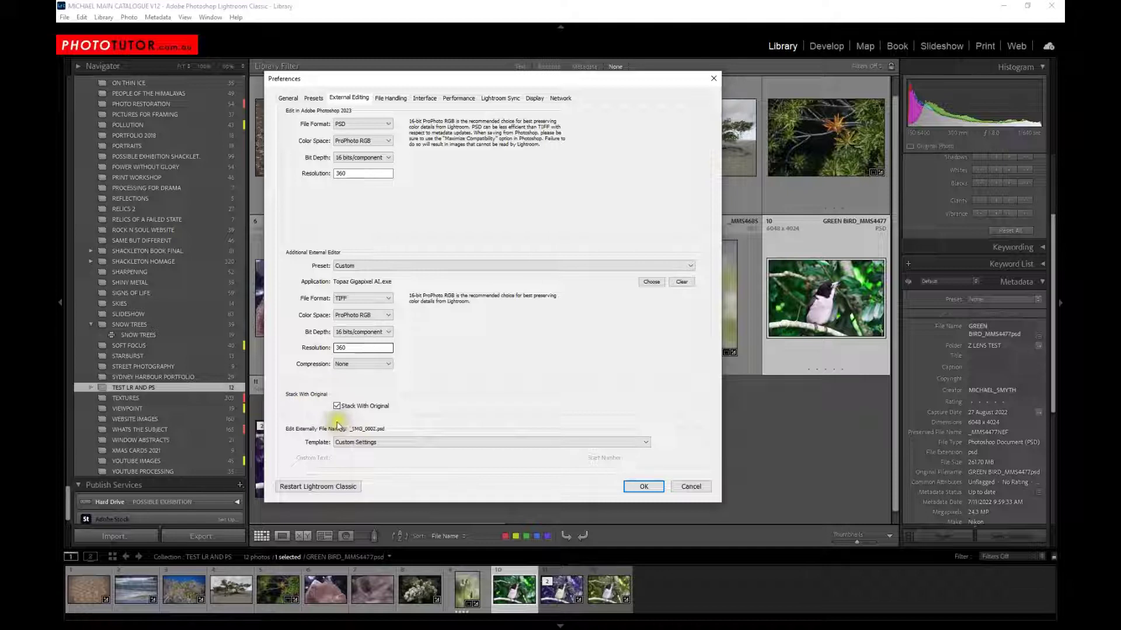
click(429, 442)
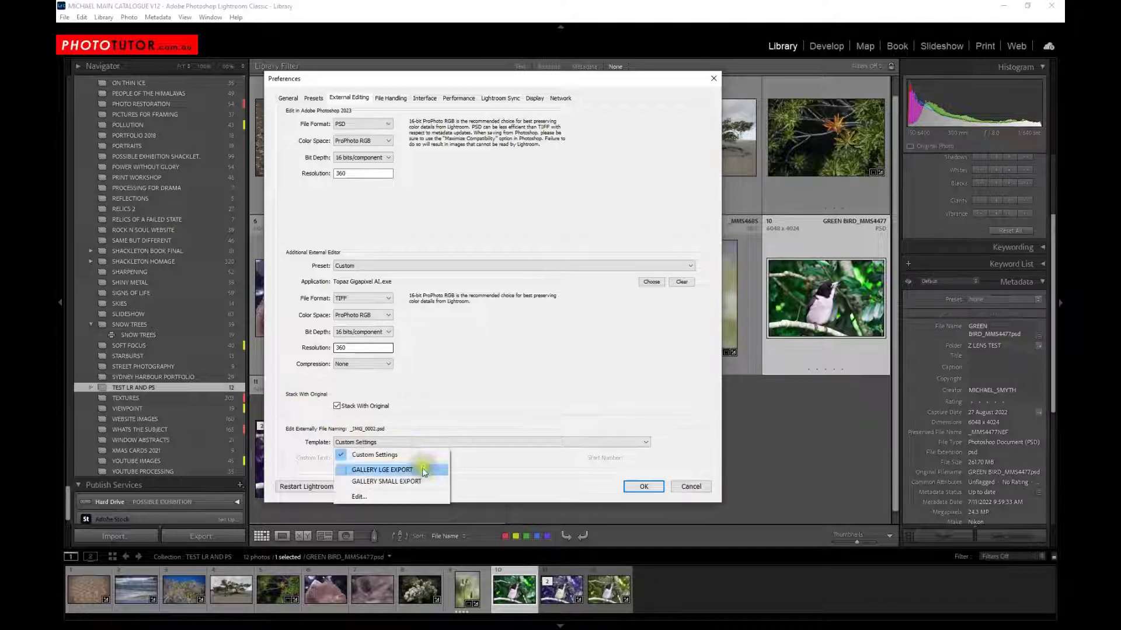
click(379, 497)
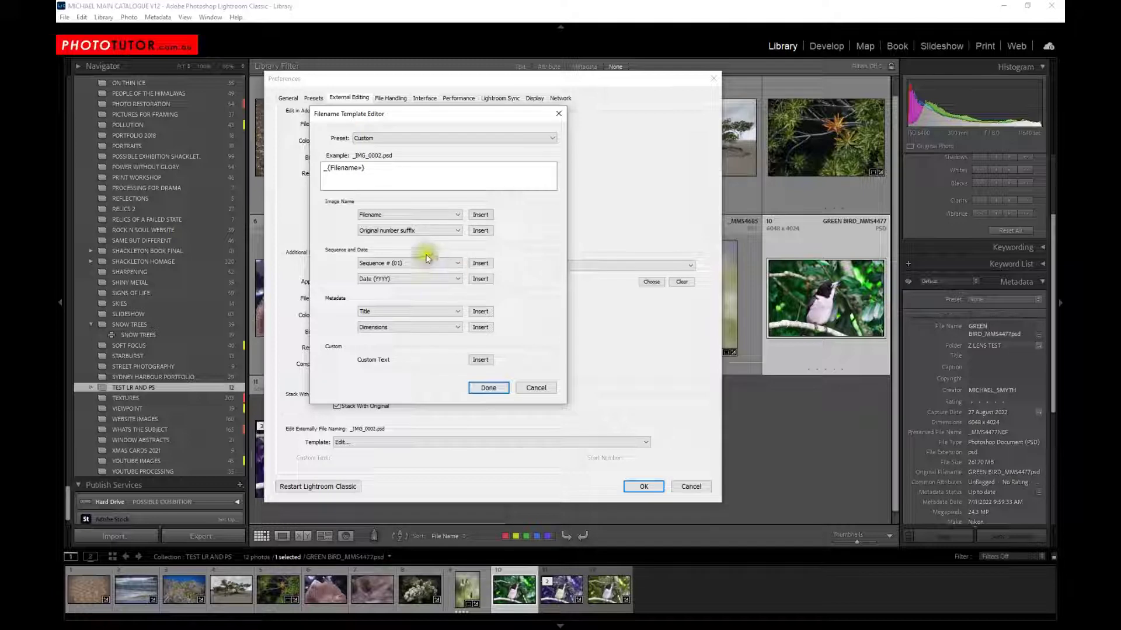
click(487, 388)
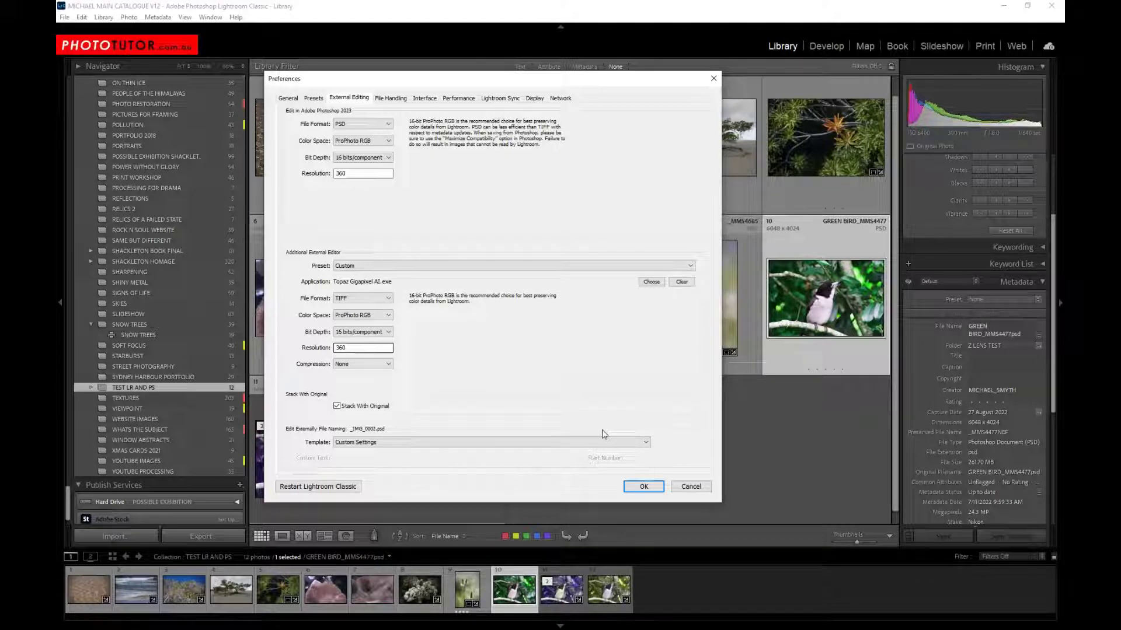
click(644, 487)
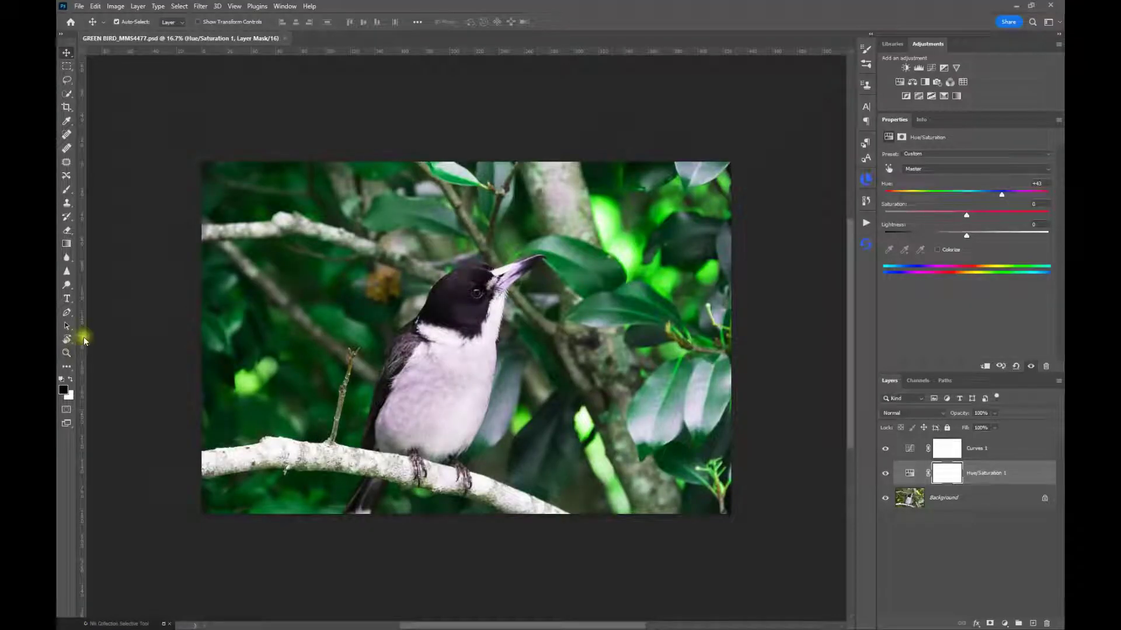
Step: Switch to Photoshop and review the file saving and compatibility options in the File Handling preferences, then close without applying changes
click(94, 6)
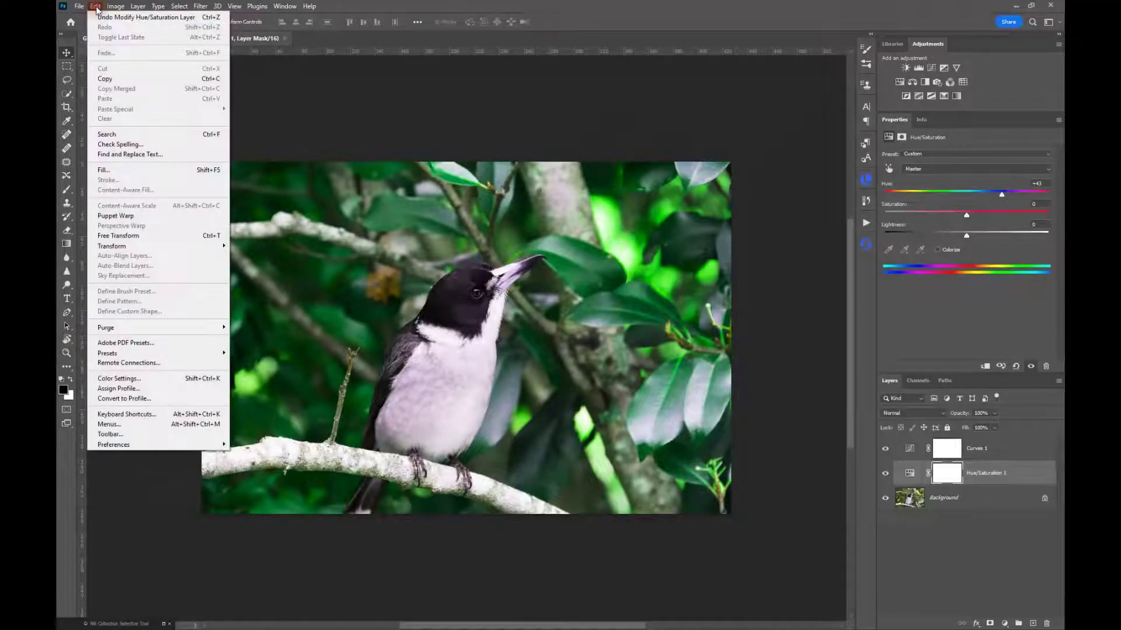
mouse_move(146, 445)
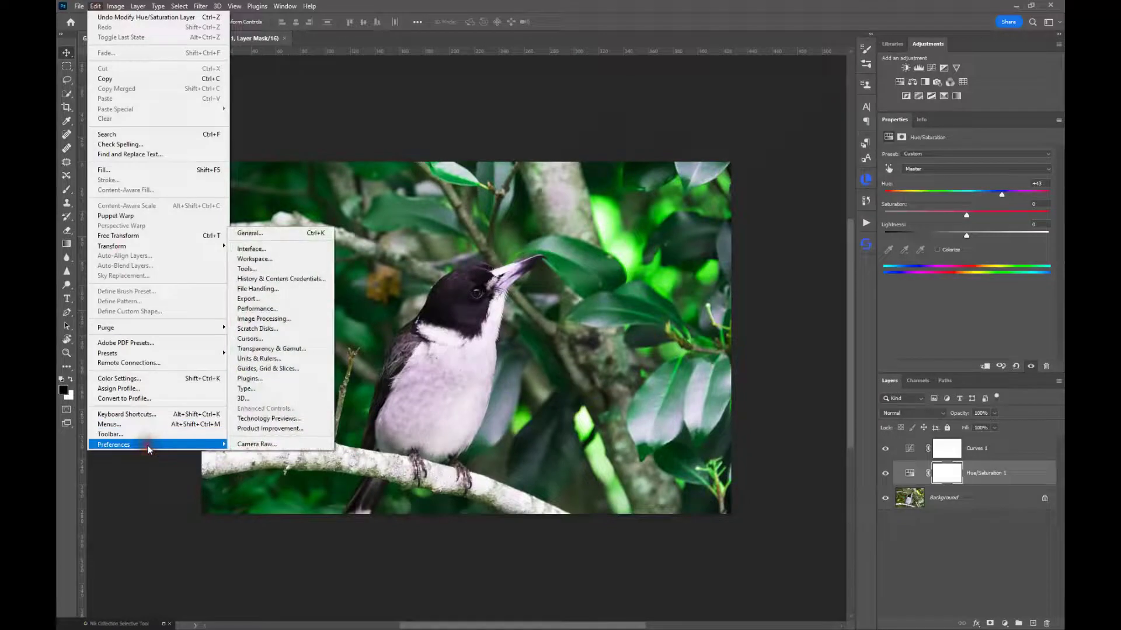
click(288, 235)
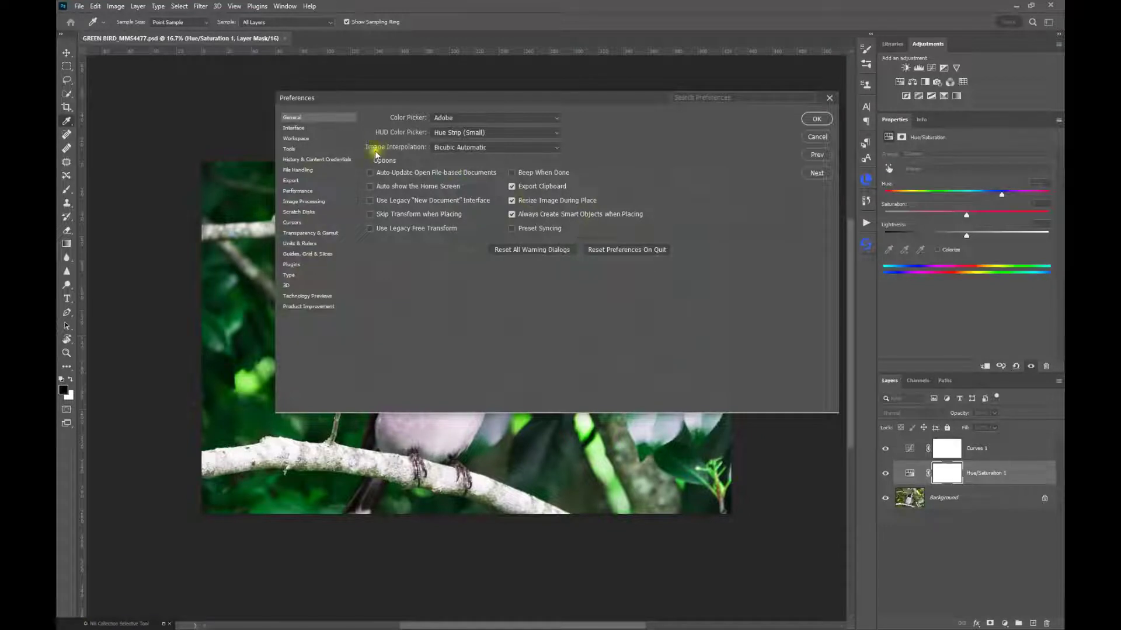
click(296, 171)
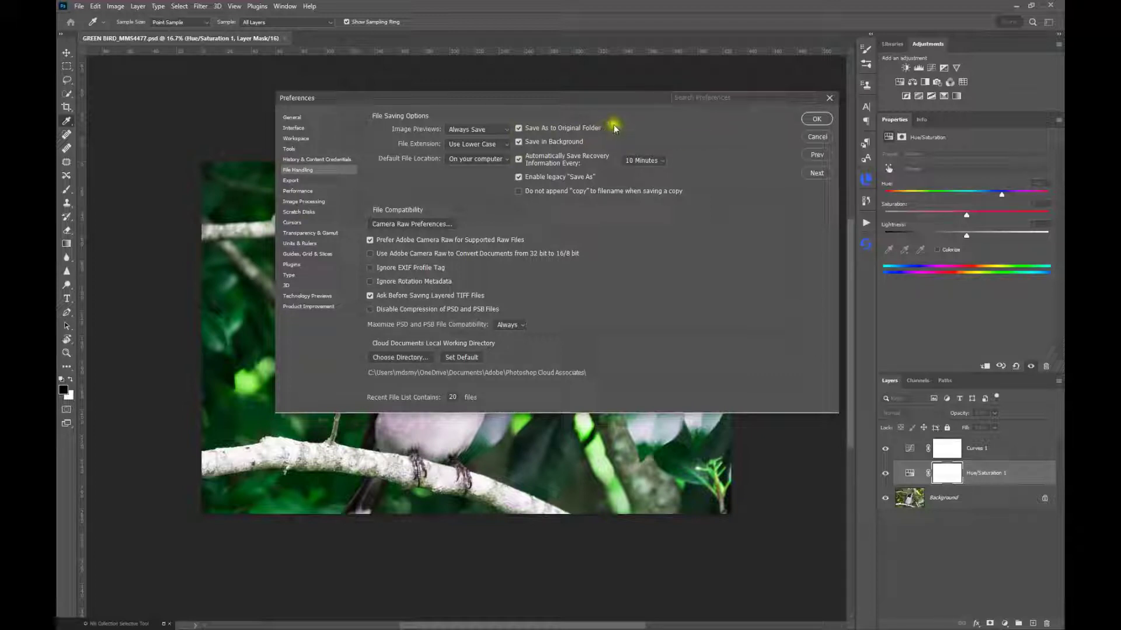
click(524, 145)
click(817, 138)
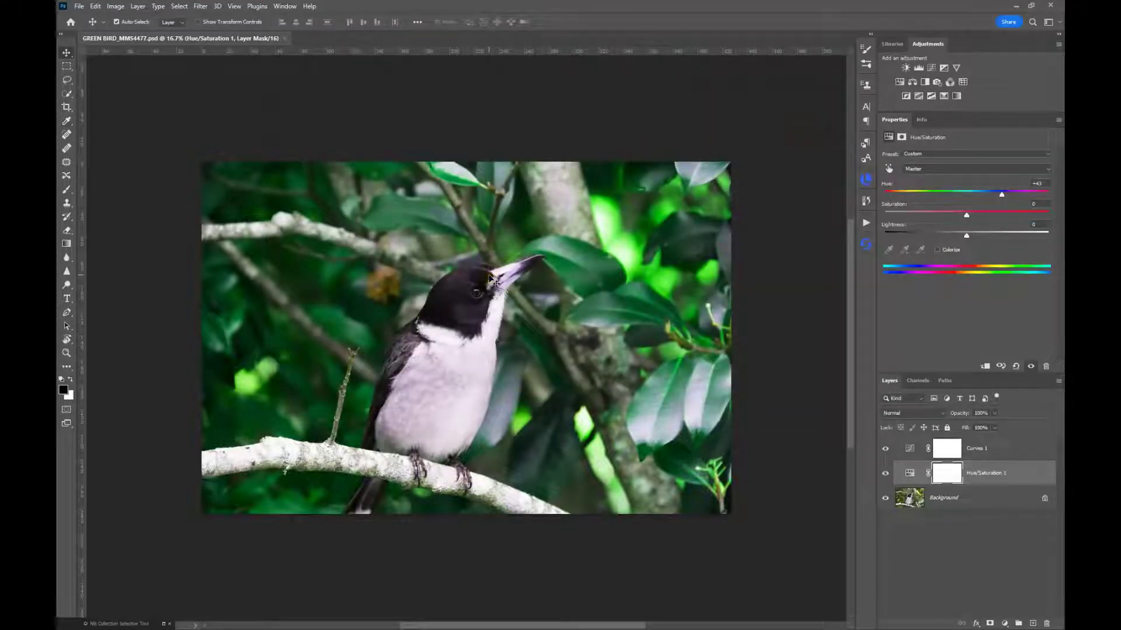
scroll(458, 315, up, 2)
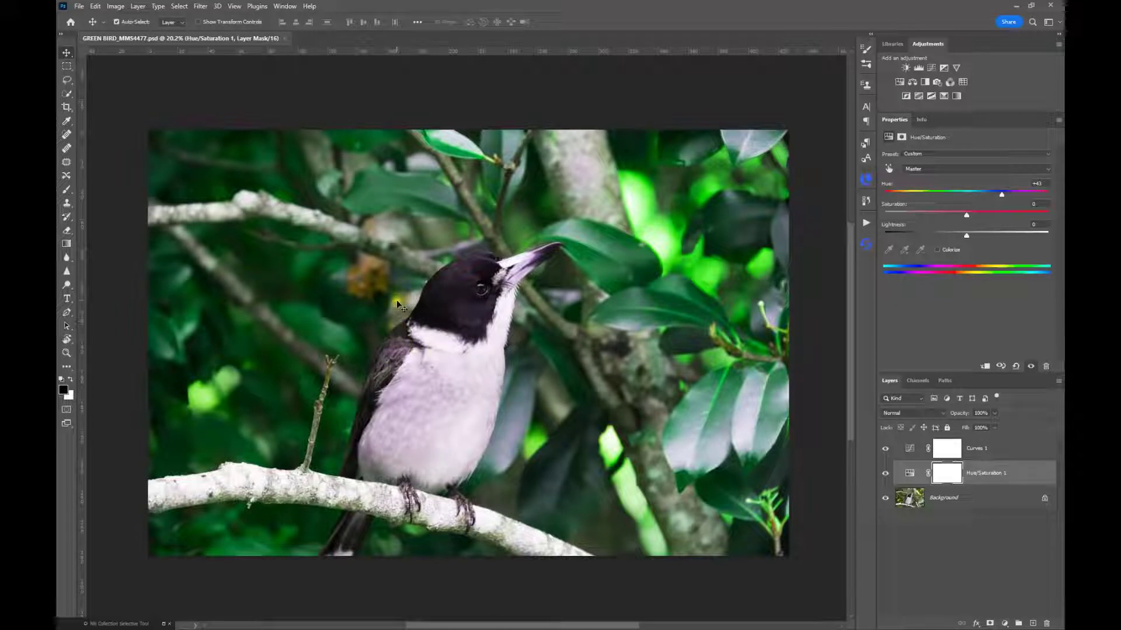
scroll(413, 309, down, 1)
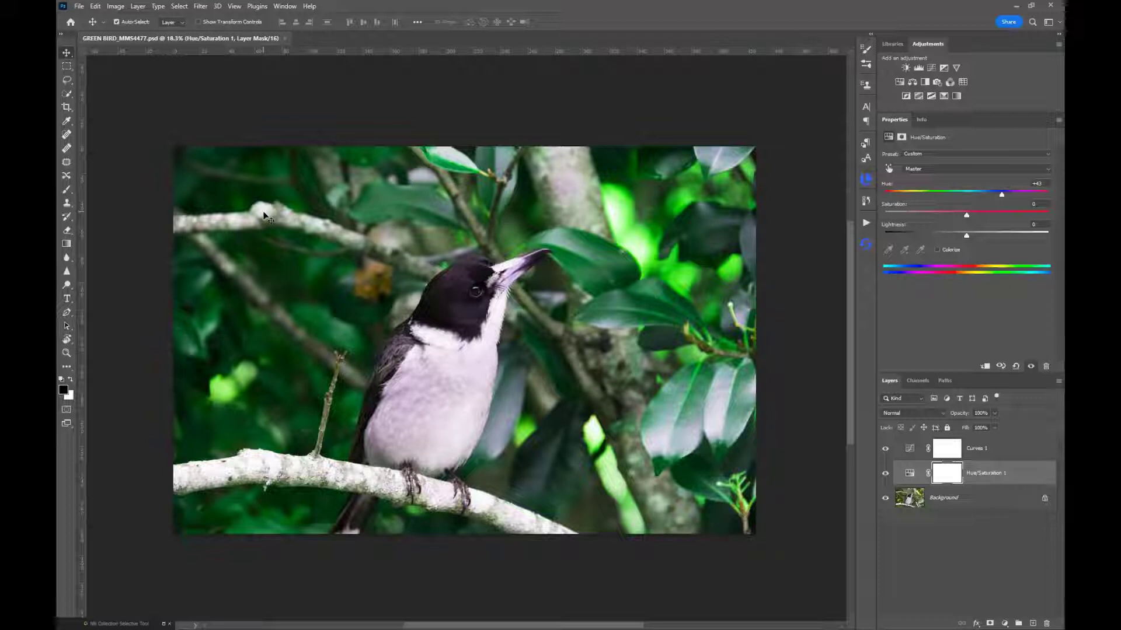
key(ctrl+minus)
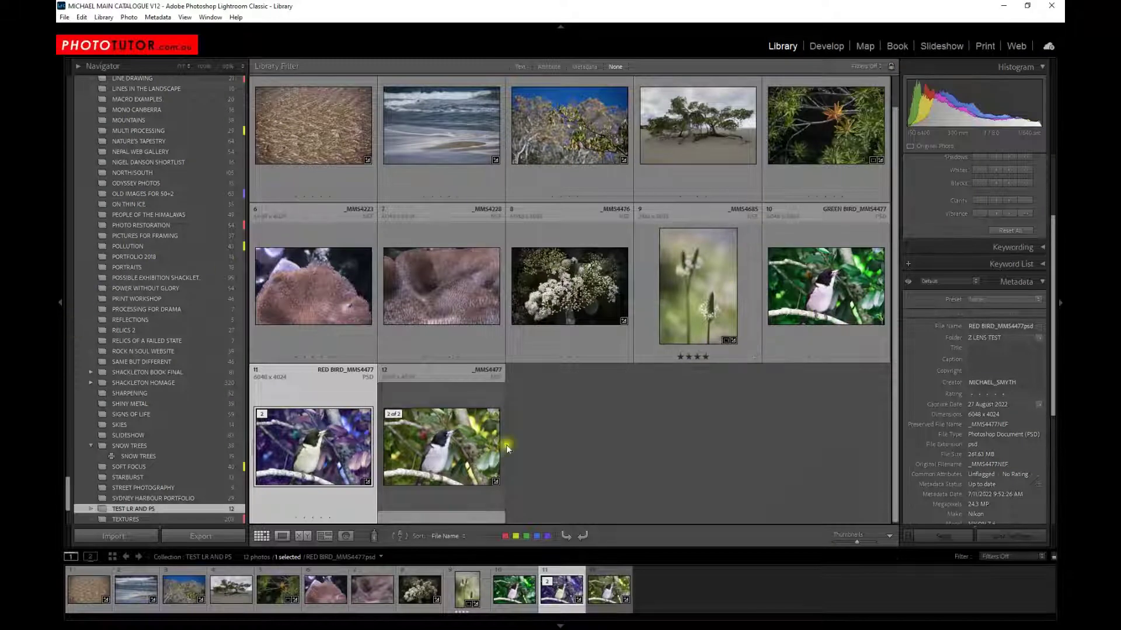
Step: Open RED BIRD_MMS4477.psd in Photoshop 2023 as a copy with Lightroom adjustments
right_click(314, 442)
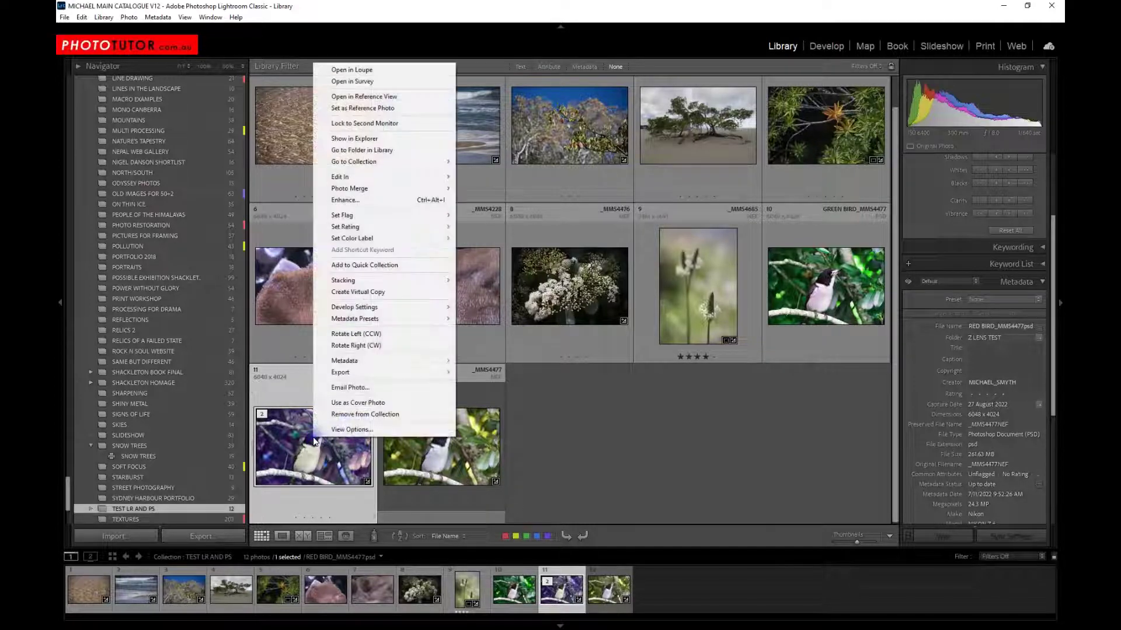
mouse_move(364, 176)
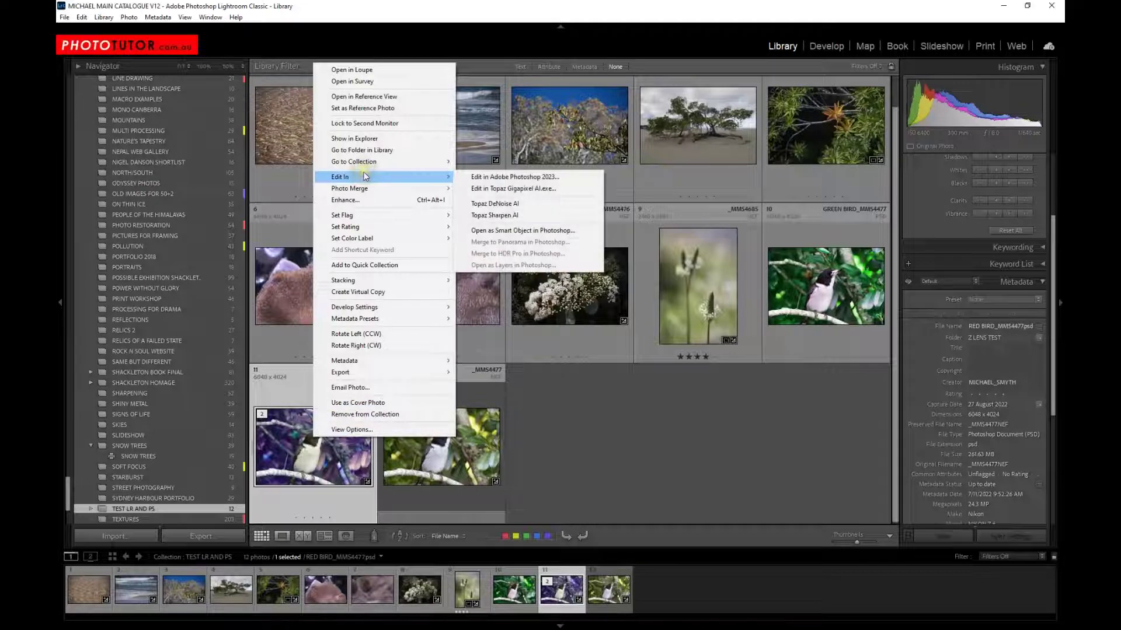
click(491, 177)
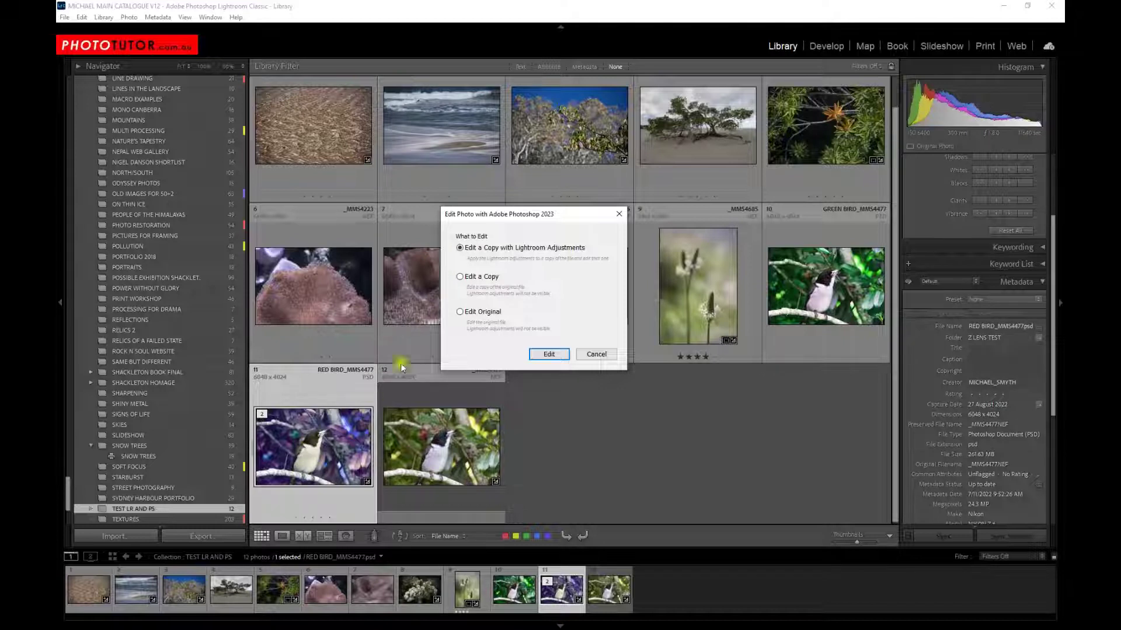
click(537, 355)
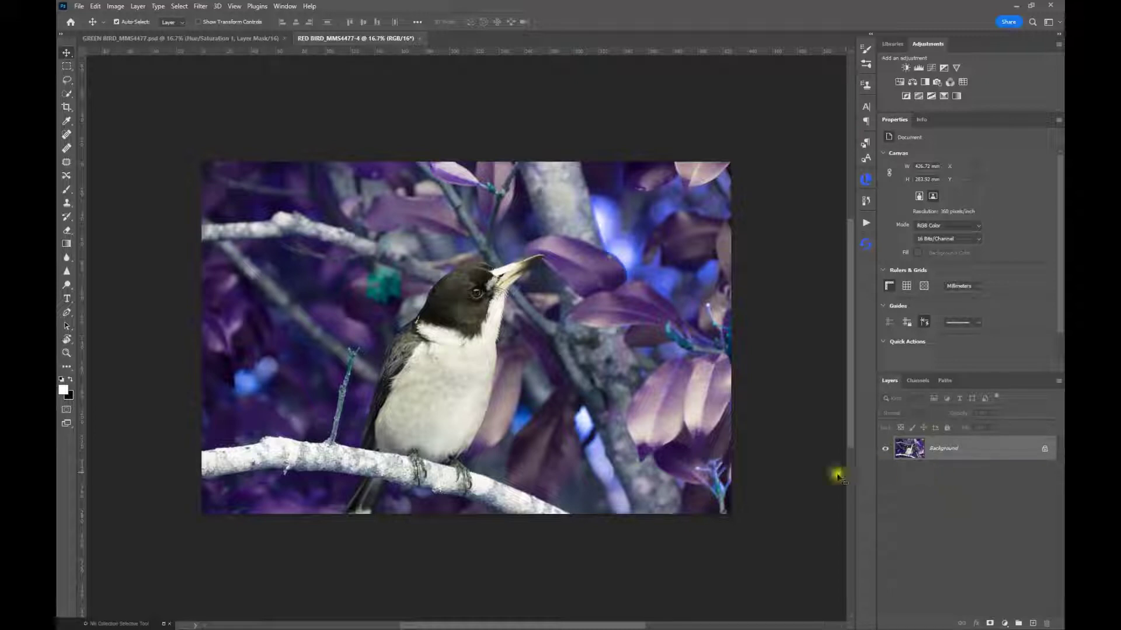
click(598, 336)
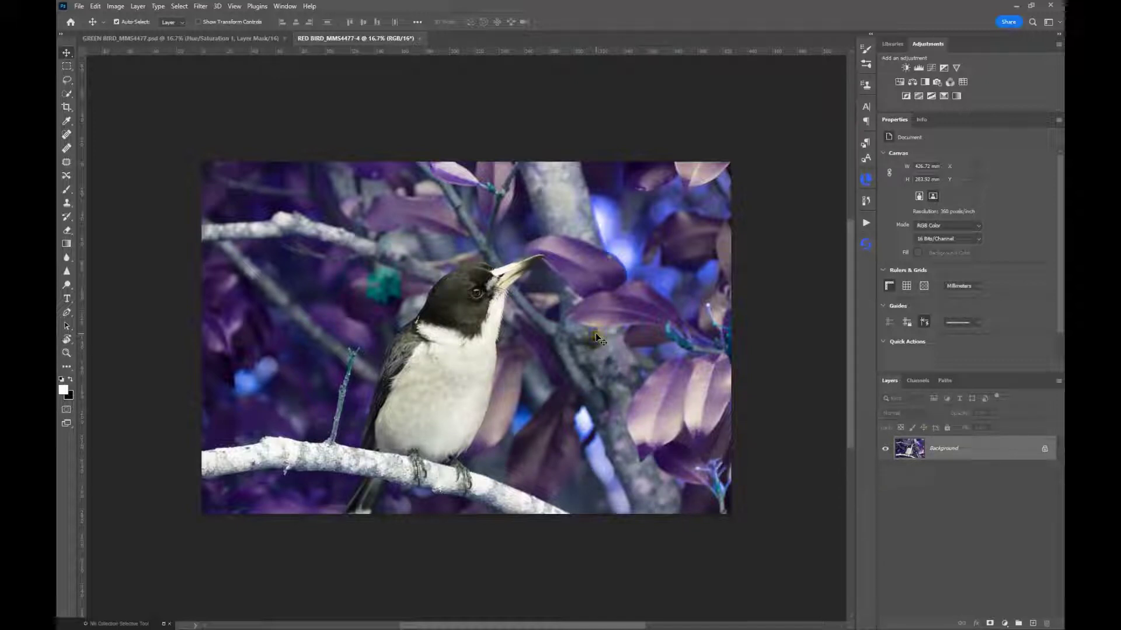
click(595, 338)
Step: Add a Hue/Saturation adjustment layer with saturation set to -94 and save the file
click(900, 82)
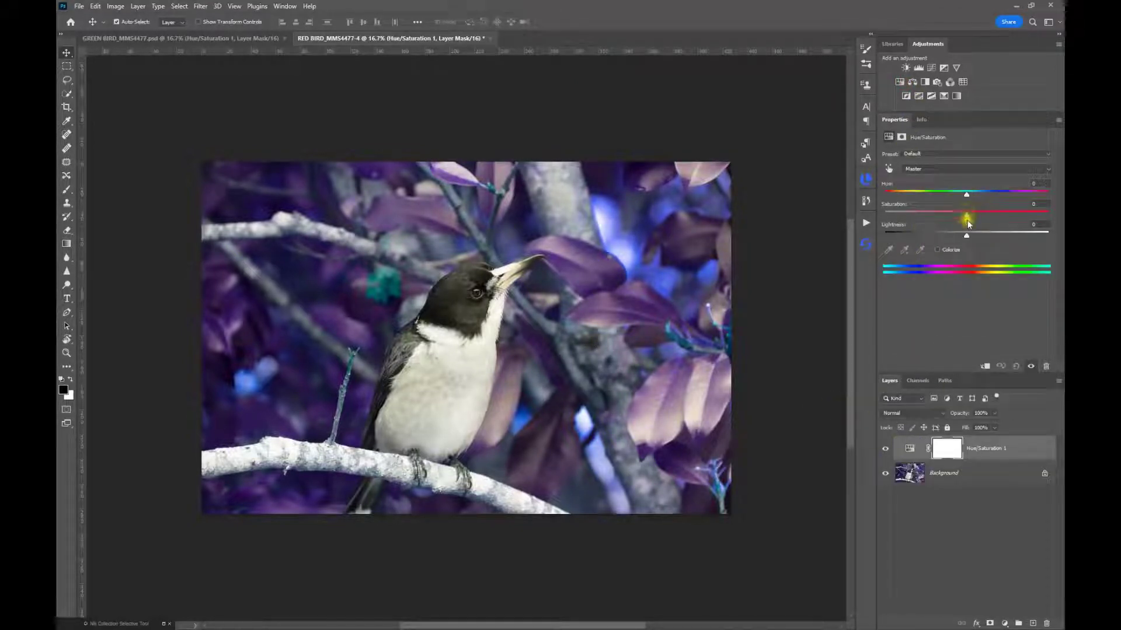
drag(967, 216, 897, 216)
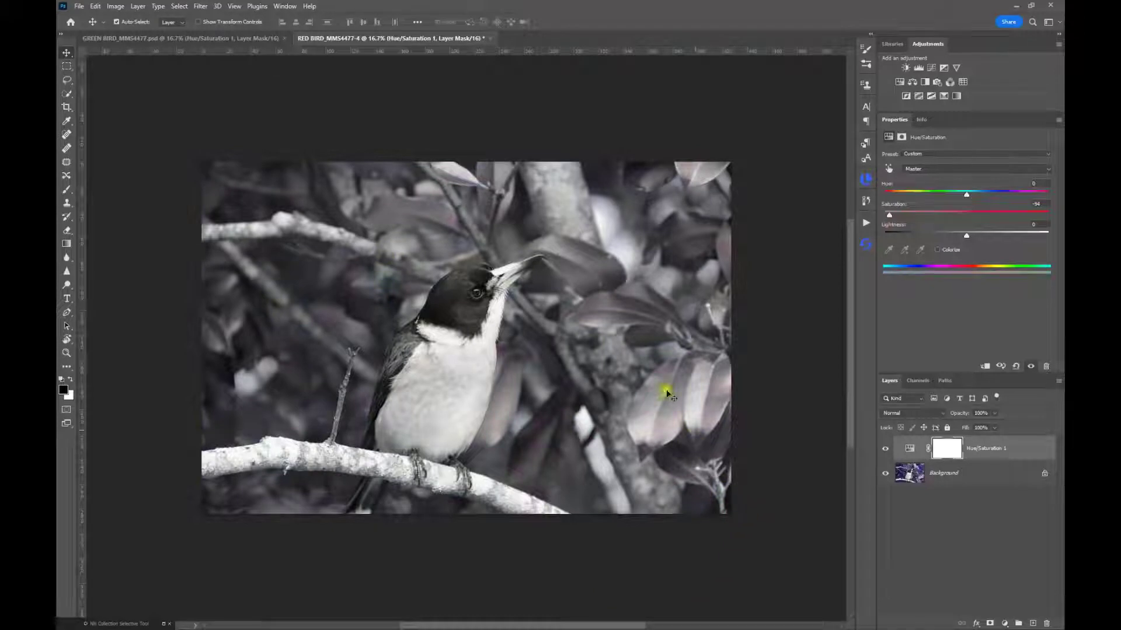
click(78, 7)
click(89, 123)
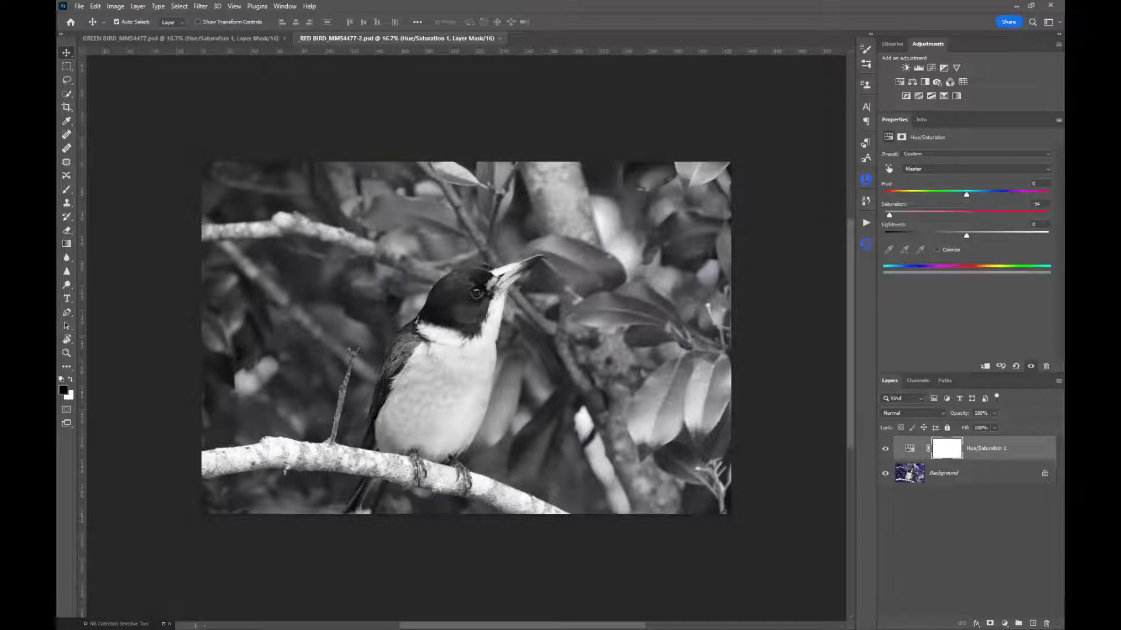
Step: Switch back to Lightroom and rename the black-and-white bird copy as MONO BIRD_MMS4477-2.psd
key(alt+Tab)
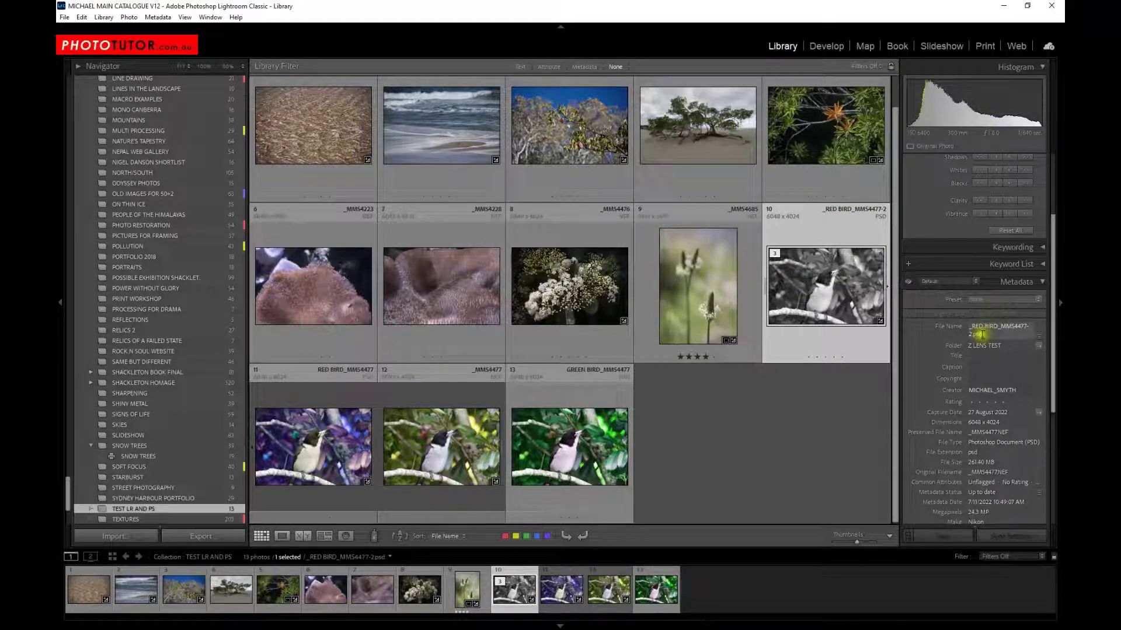
click(985, 328)
key(Home)
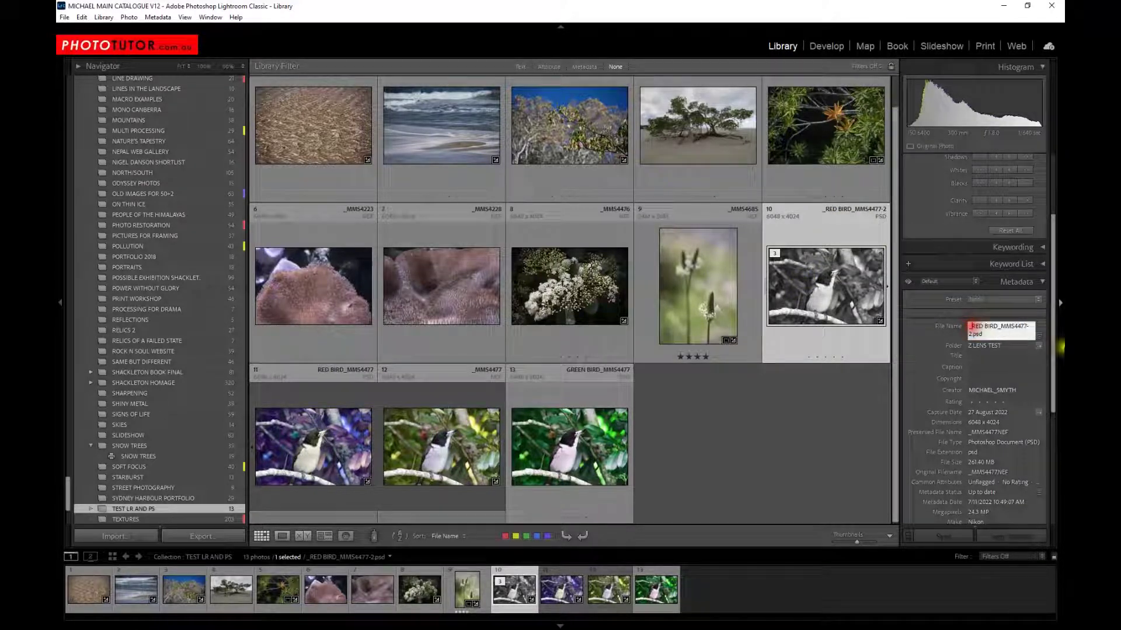
click(983, 326)
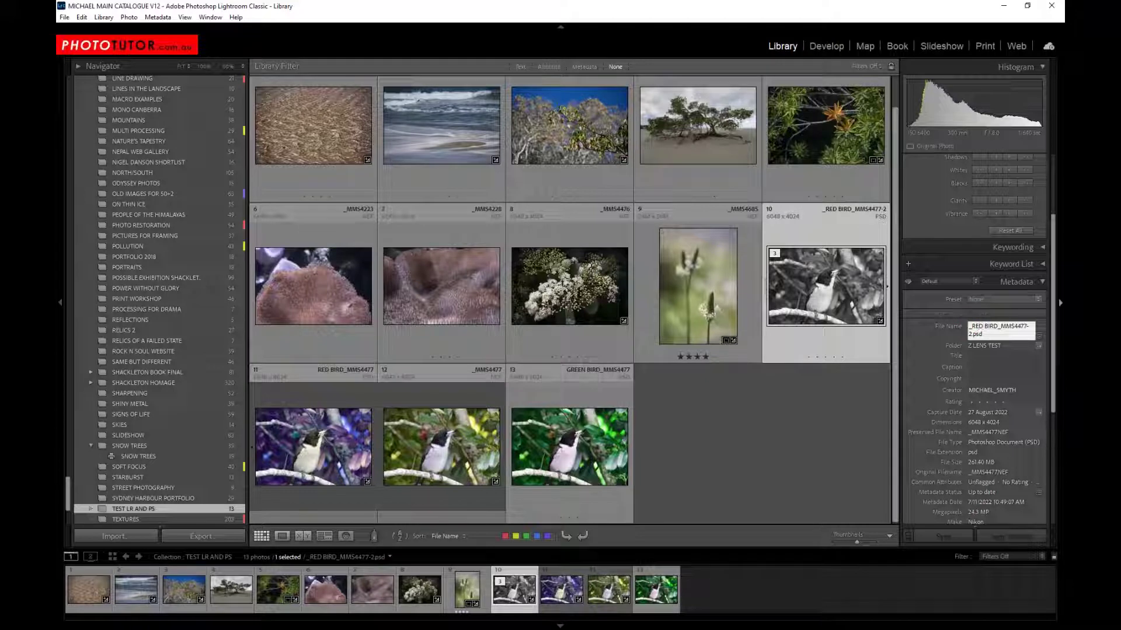
key(BackSpace)
key(BackSpace)
key(BackSpace)
key(BackSpace)
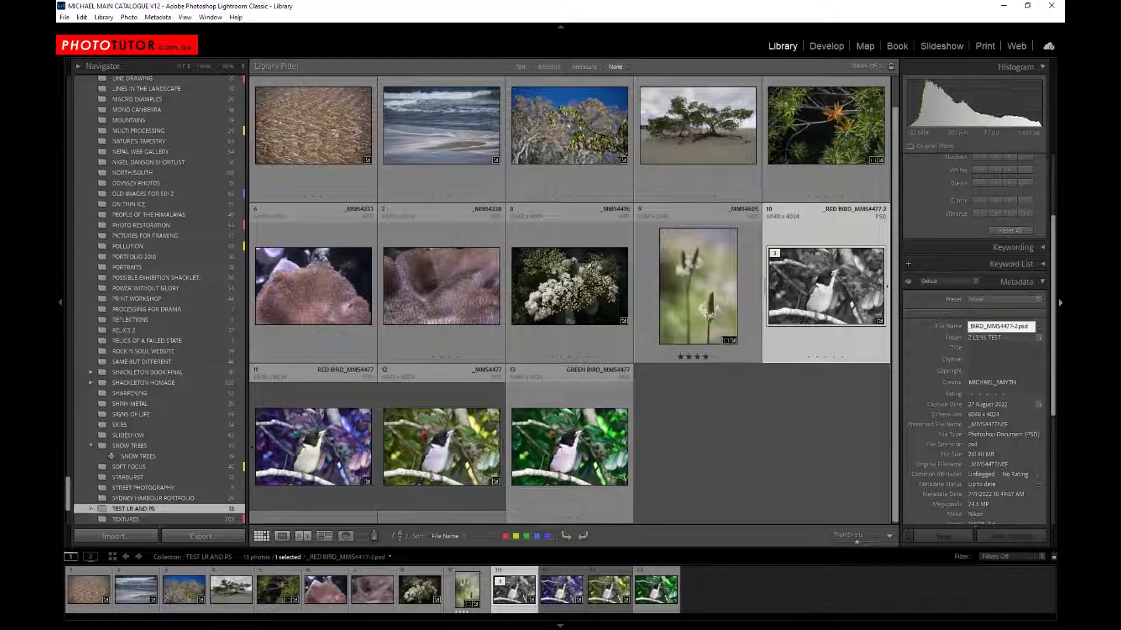
text(MONO)
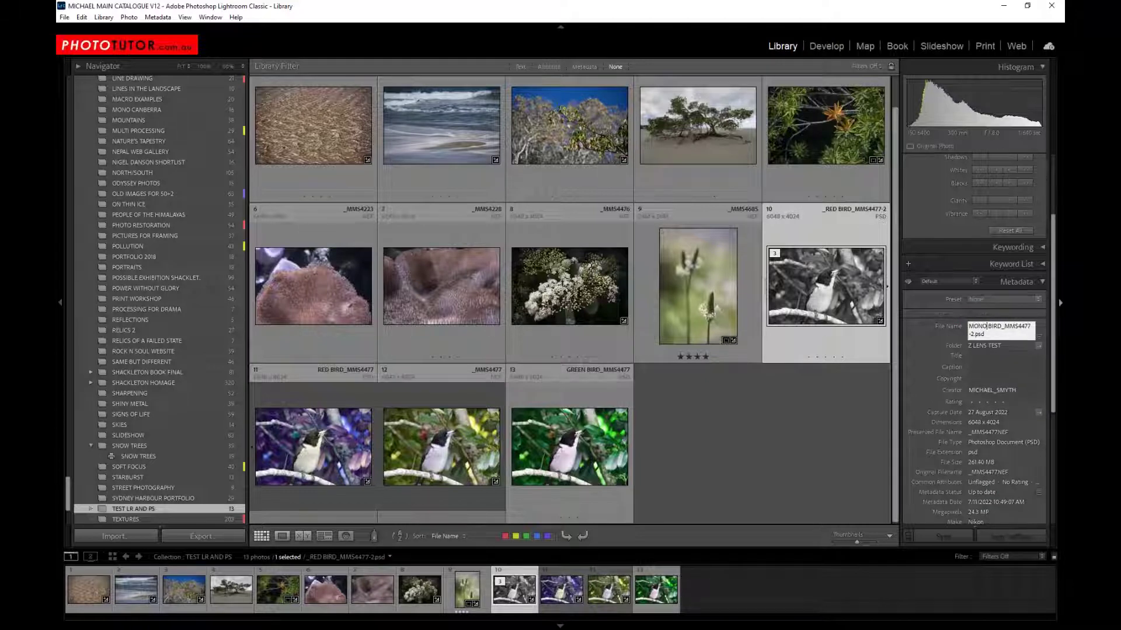
key(Return)
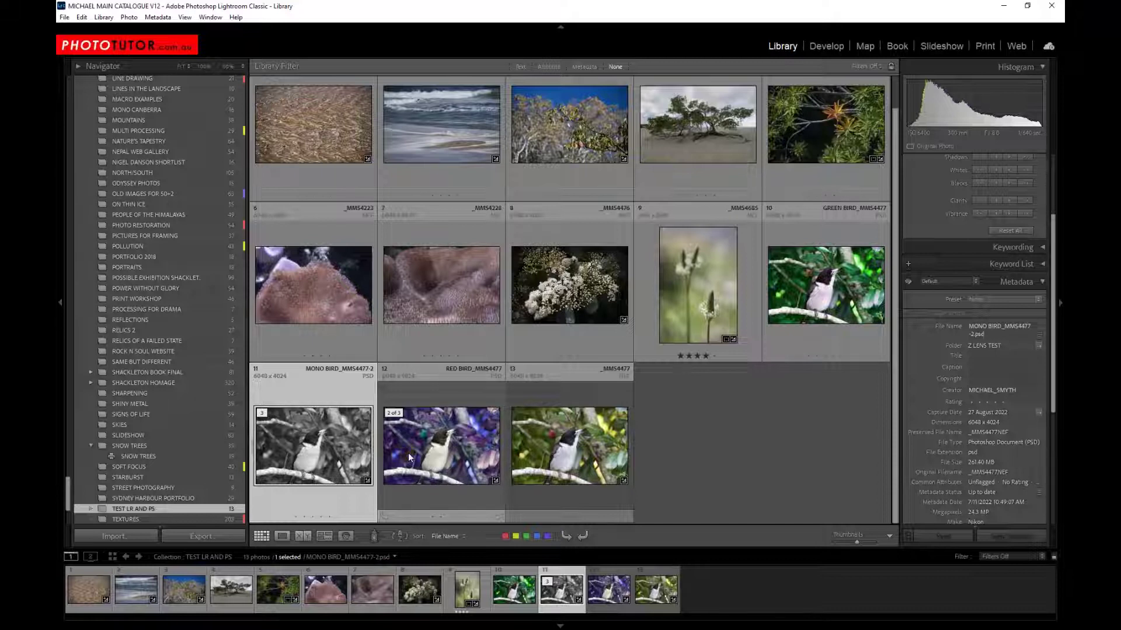
Step: Open RED BIRD_MMS4477.psd in Photoshop 2023 with the Edit a Copy option and update the document from disk
click(449, 435)
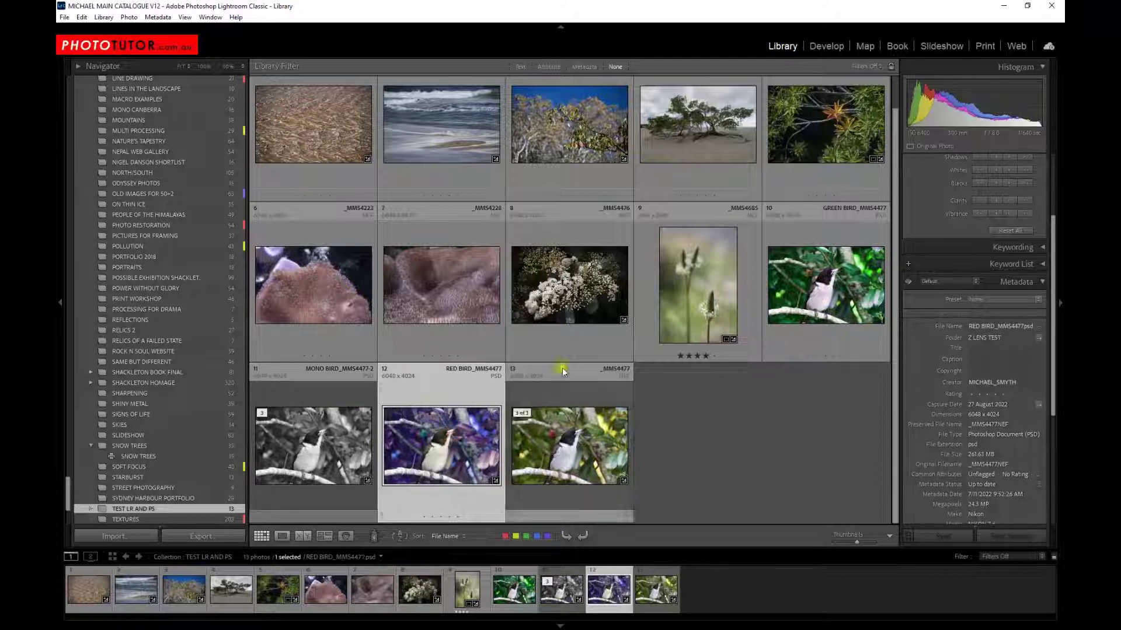
right_click(446, 439)
mouse_move(512, 171)
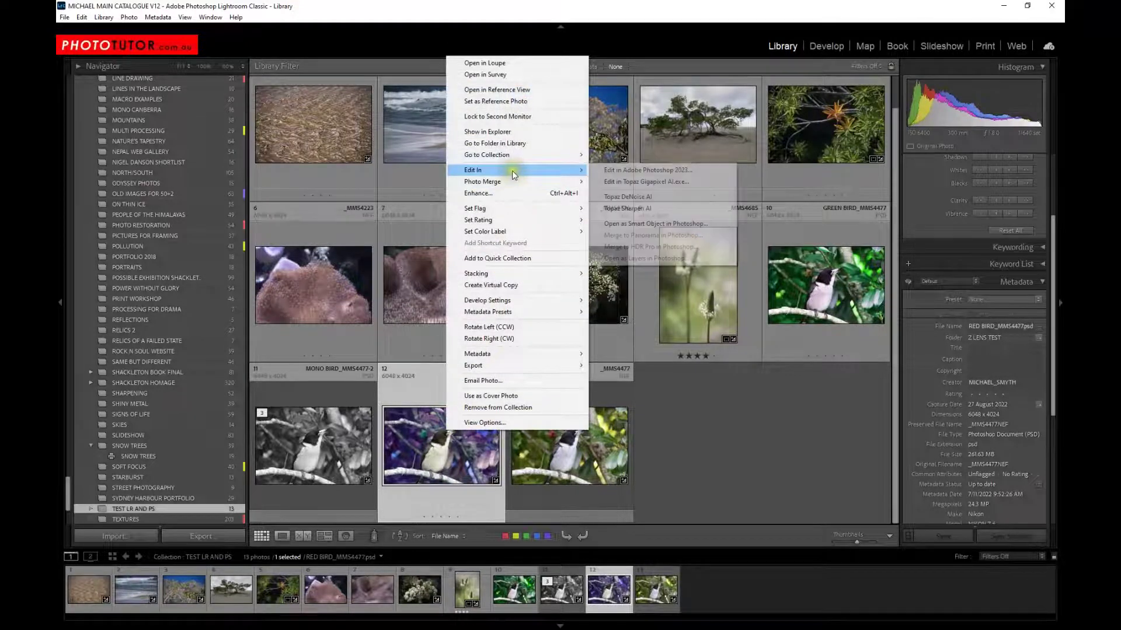
click(632, 173)
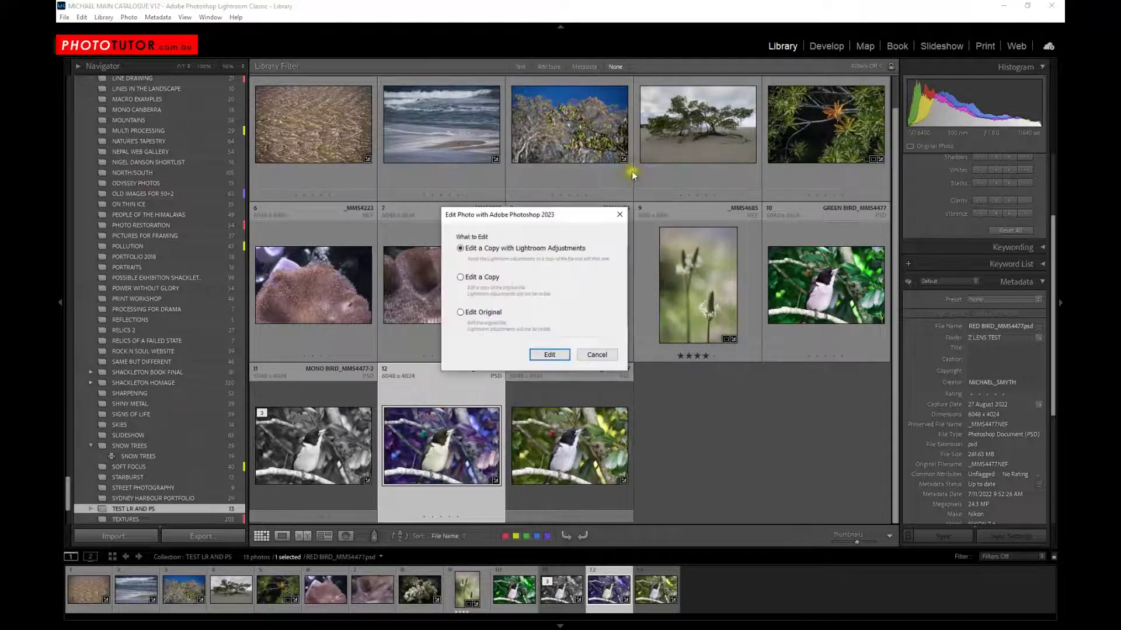
click(484, 278)
click(549, 355)
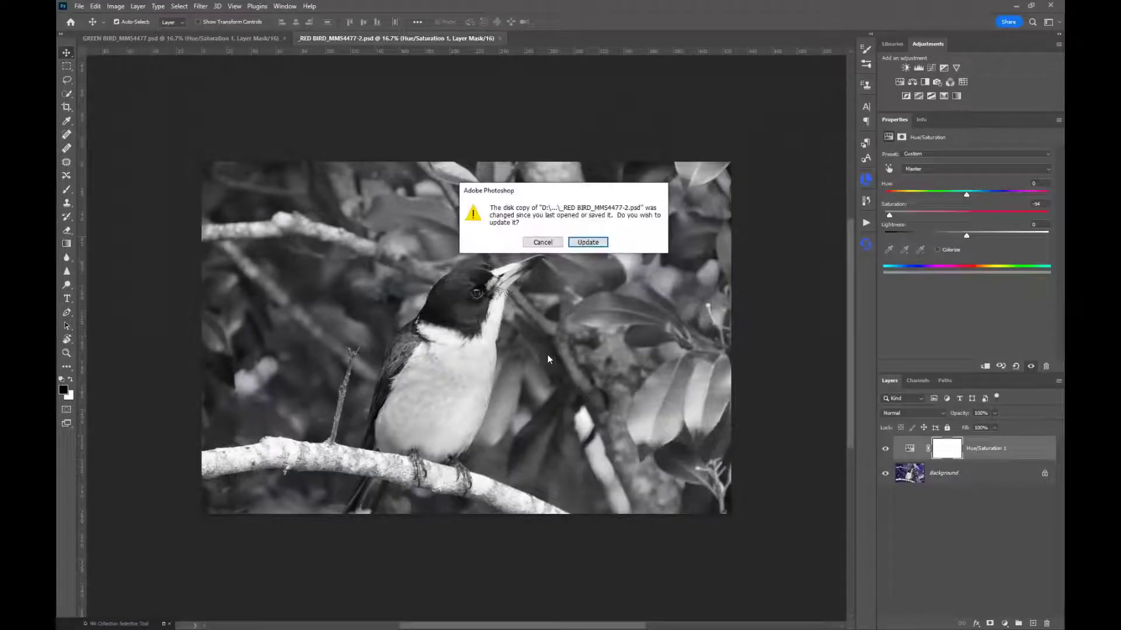
click(577, 242)
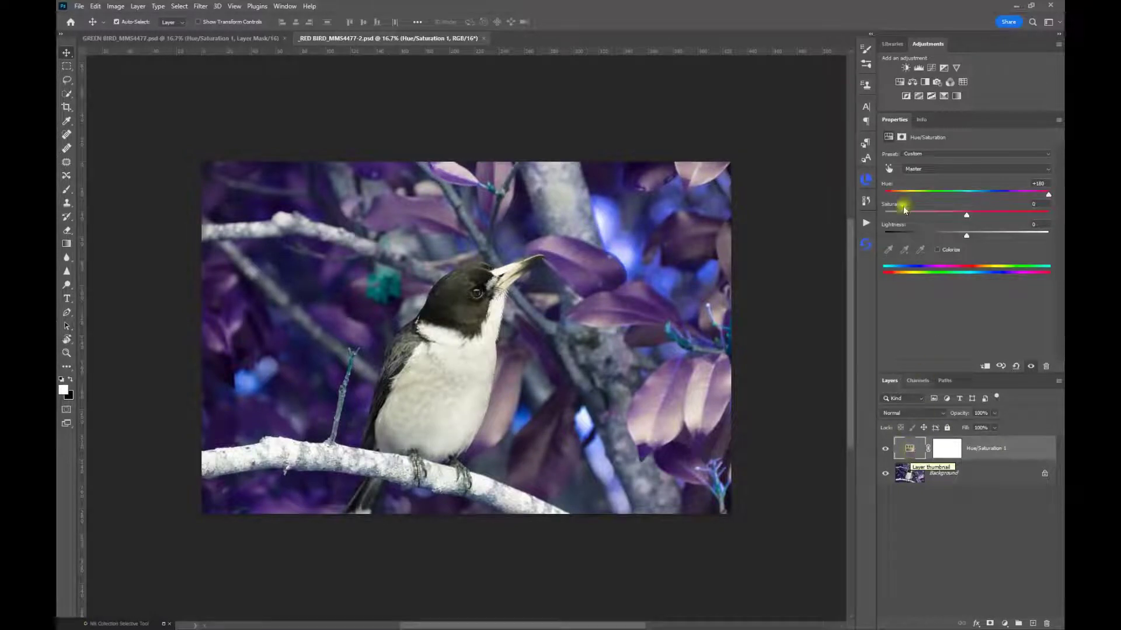
Step: Shift the hue of the existing Hue/Saturation layer to about +117 for aqua tones and save the file
drag(1048, 195, 1013, 210)
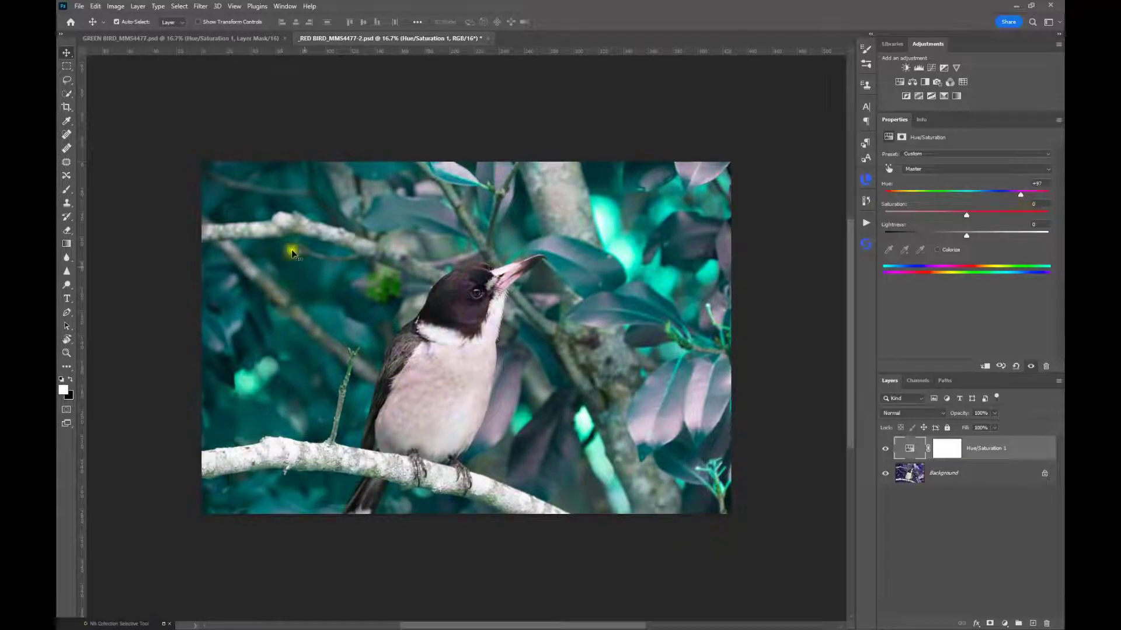
click(79, 7)
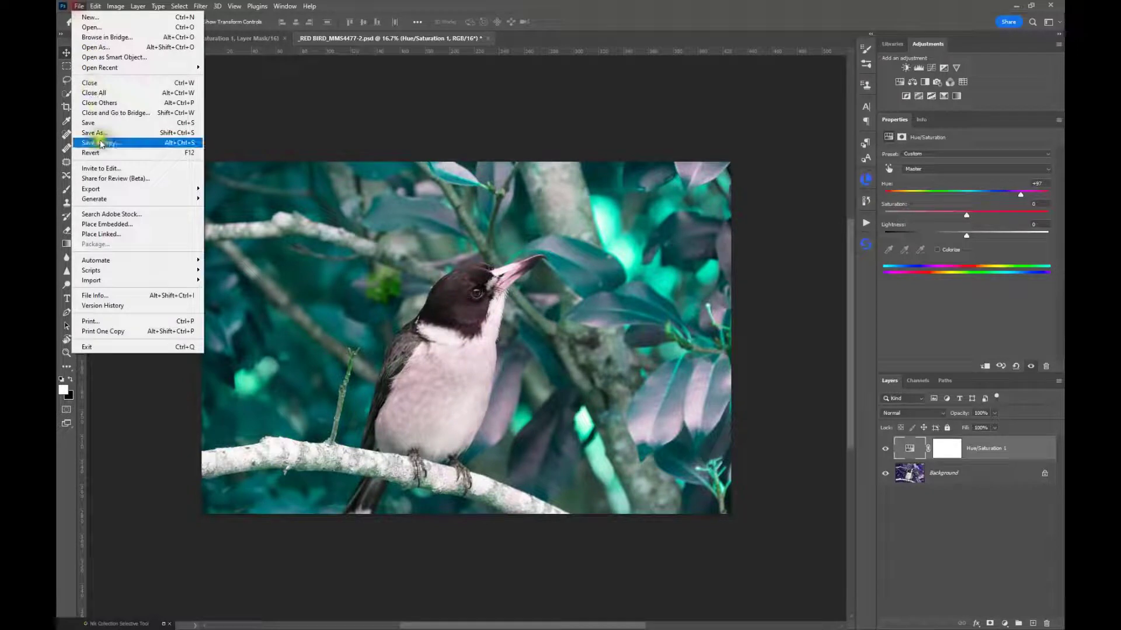
click(92, 123)
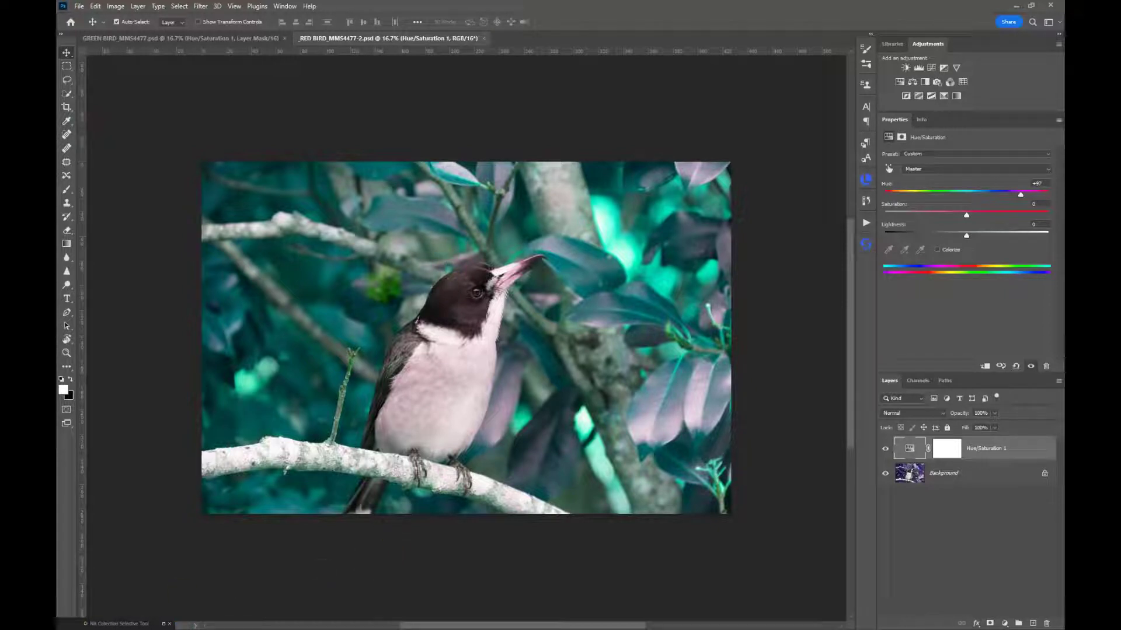
Step: Switch back to Lightroom and rename the new aqua-toned copy as AQUA BIRD_MMS4477-2.psd
key(alt+Tab)
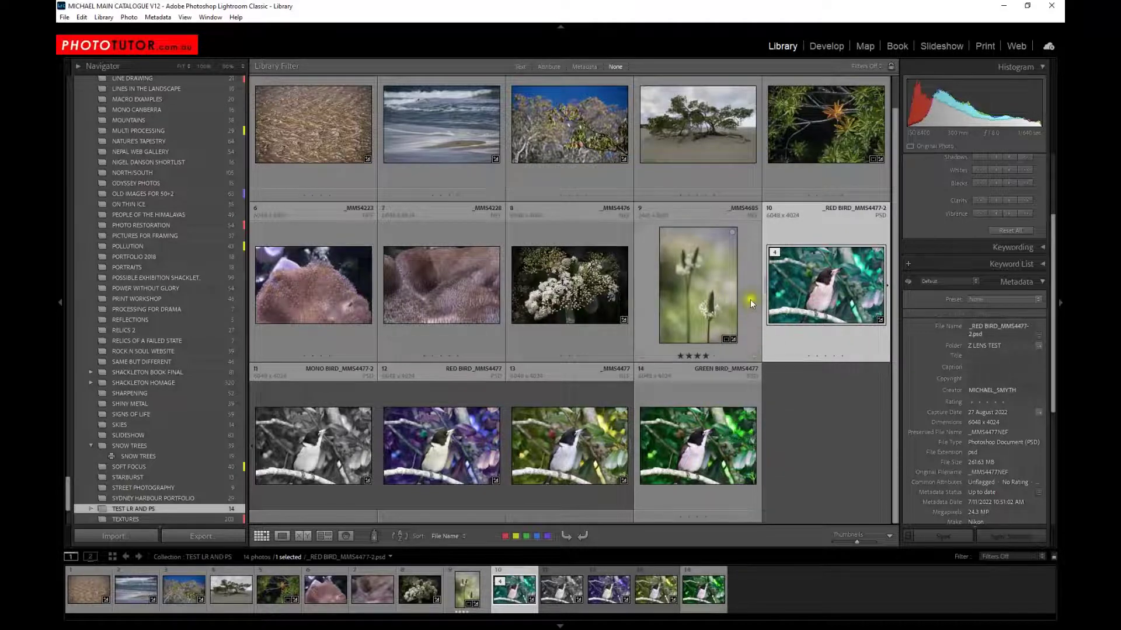
click(984, 329)
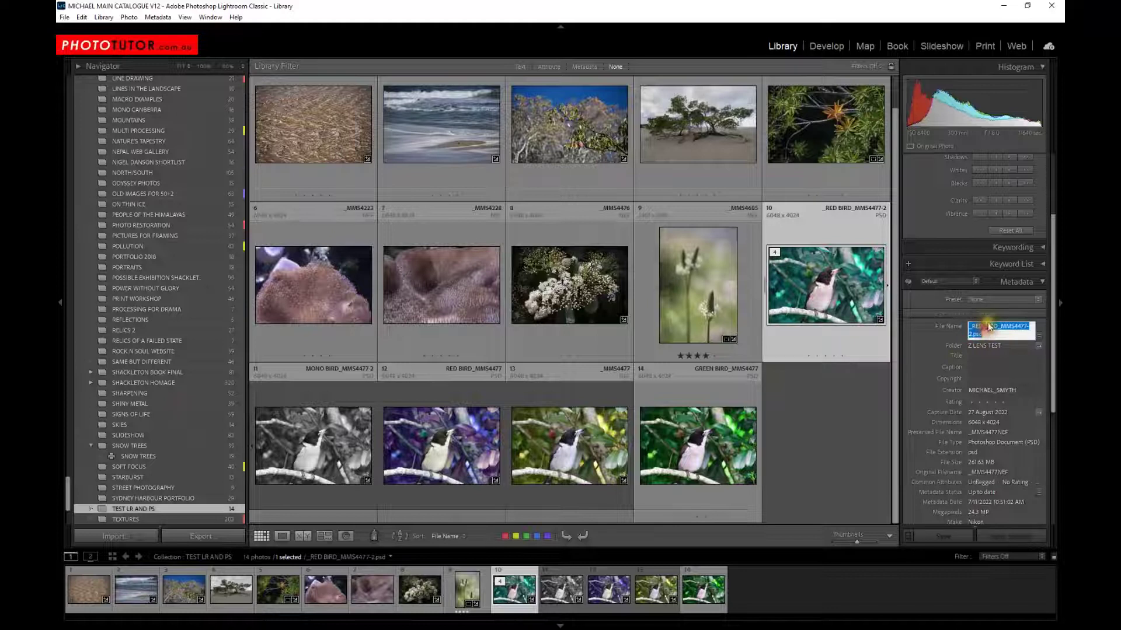
drag(984, 328, 955, 325)
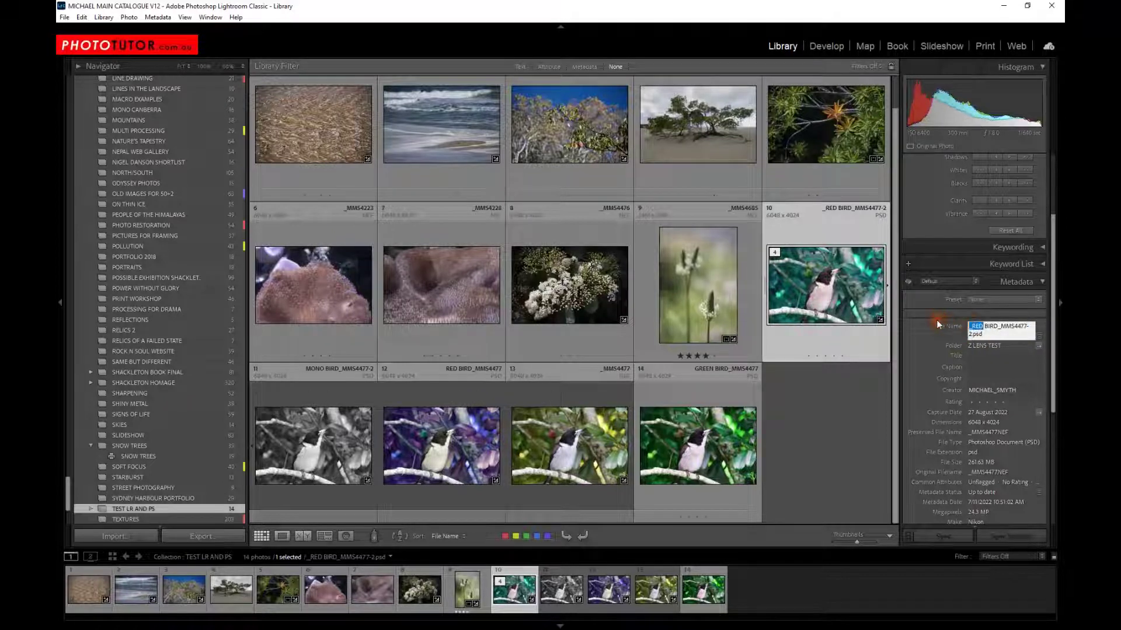
text(AQUA)
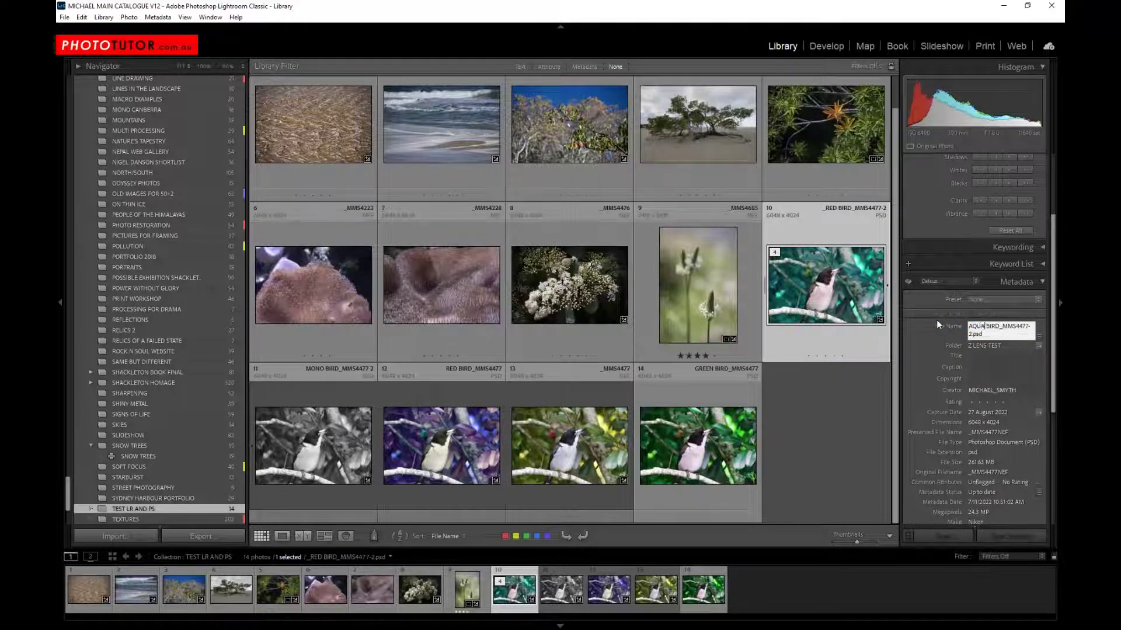
key(Return)
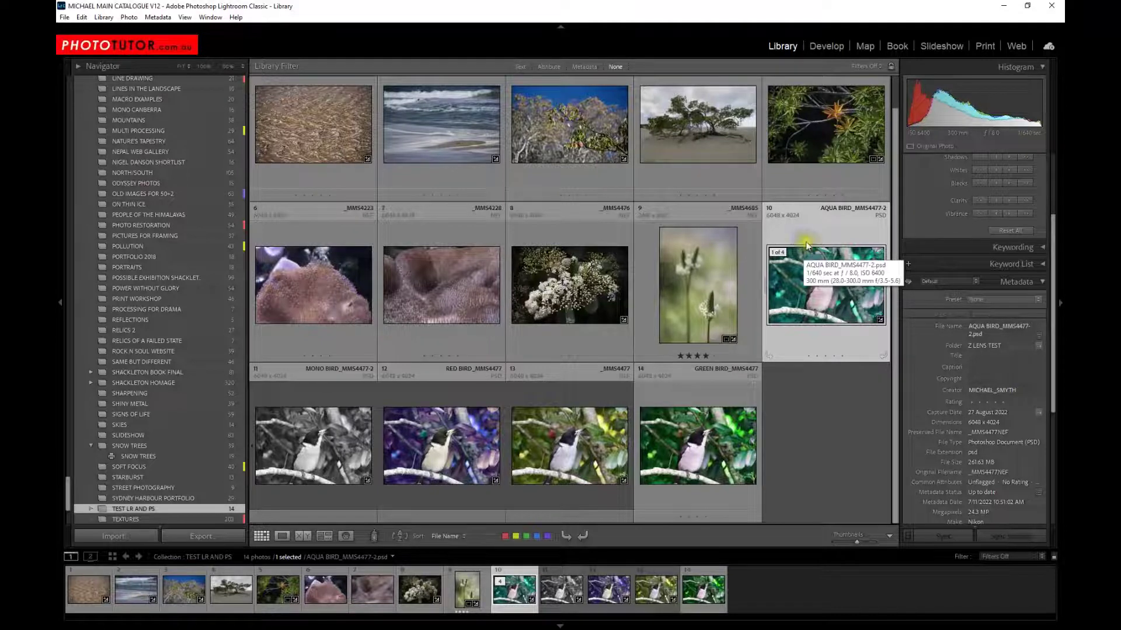
click(978, 374)
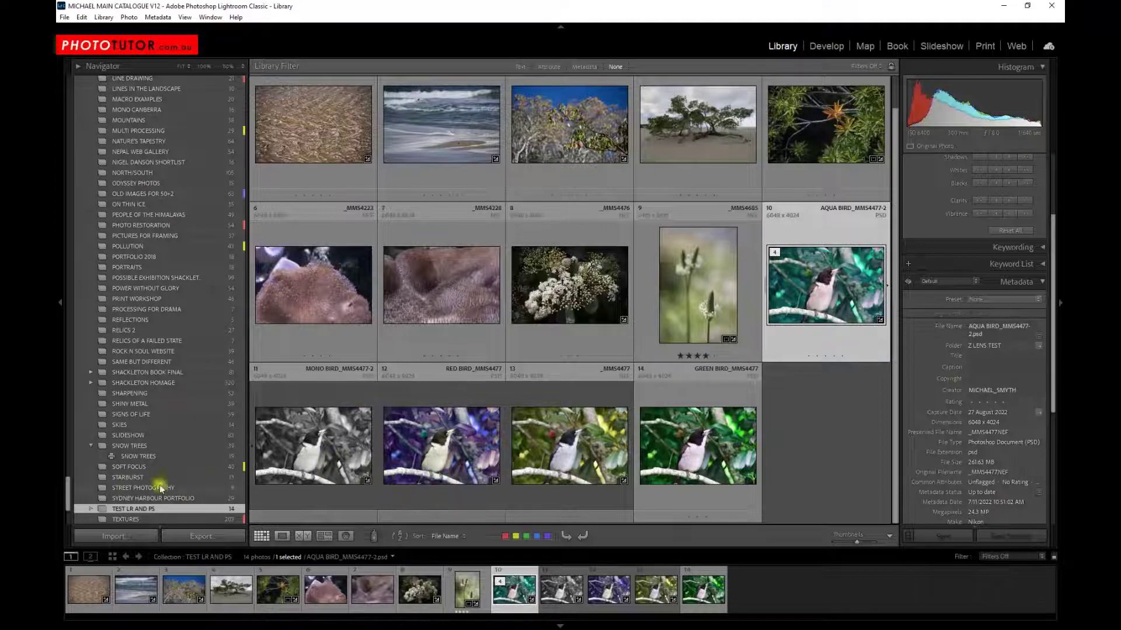
Step: Go to the library folder containing AQUA BIRD_MMS4477-2.psd and look over the bird versions stored there
right_click(810, 280)
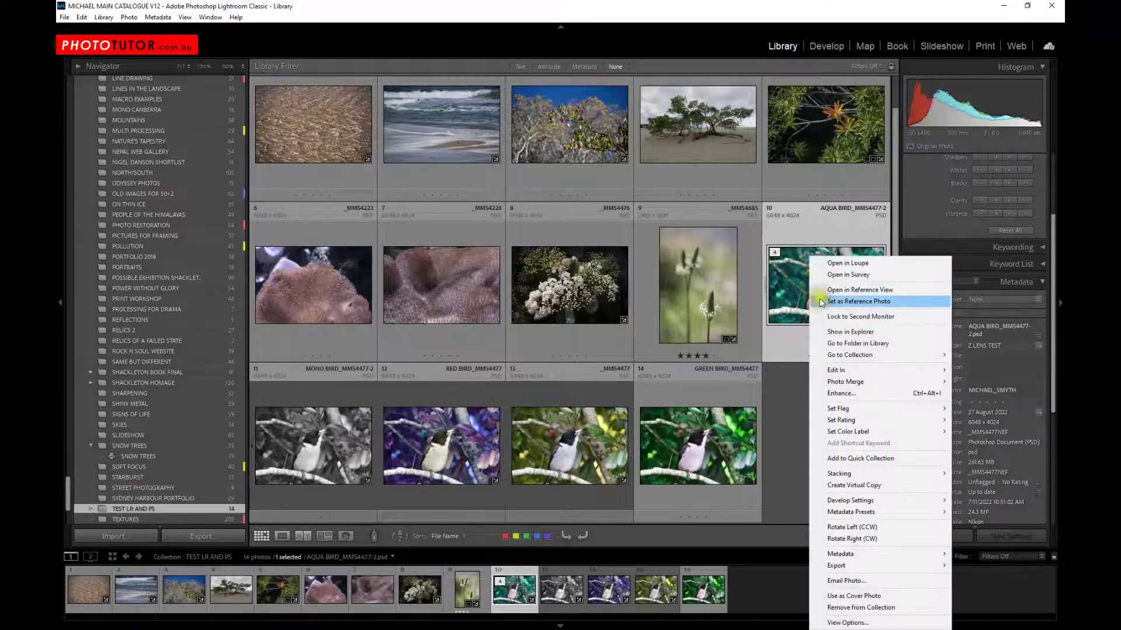
click(834, 343)
scroll(665, 430, down, 4)
scroll(655, 426, up, 2)
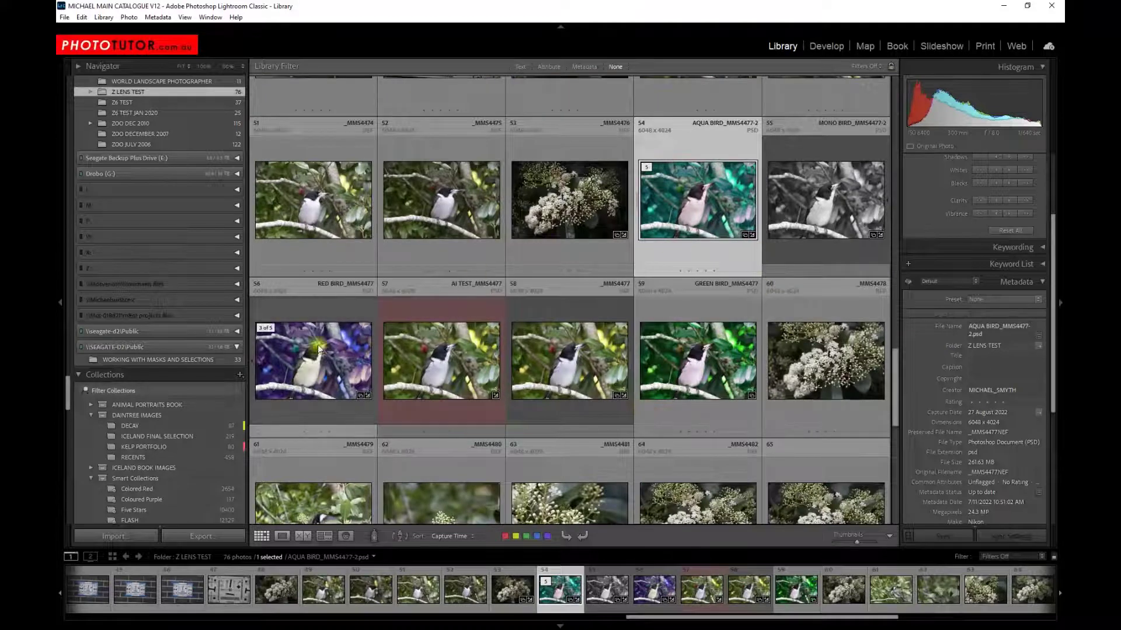